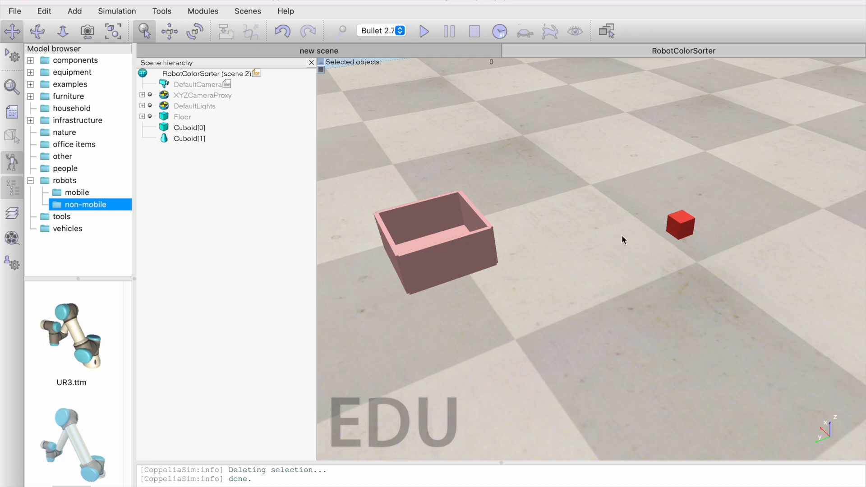
Add a primitive cuboid measuring 0.1 m on every side, dynamic and respondable, to the scene
{"action": "left_click", "coordinate": [680, 223]}
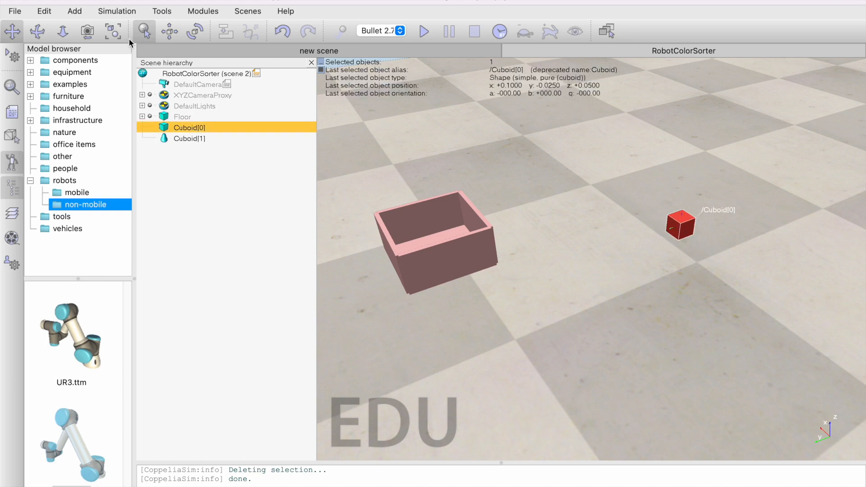
{"action": "left_click", "coordinate": [76, 12]}
{"action": "mouse_move", "coordinate": [104, 25]}
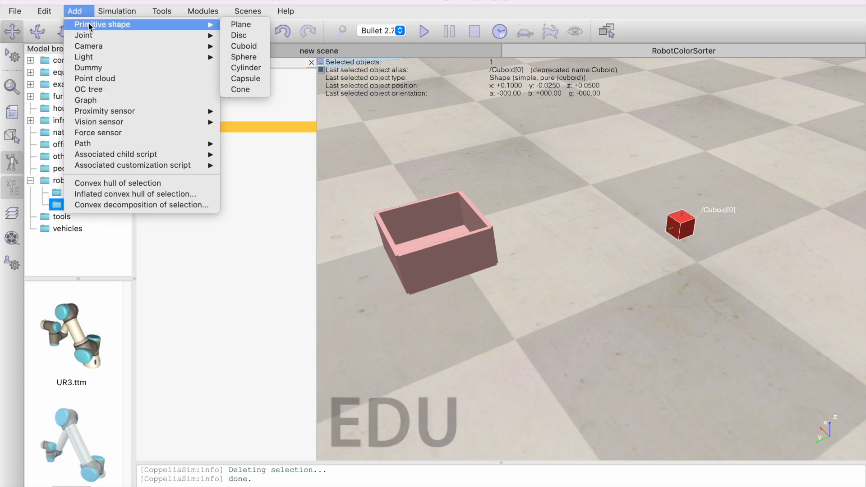
{"action": "left_click", "coordinate": [239, 49]}
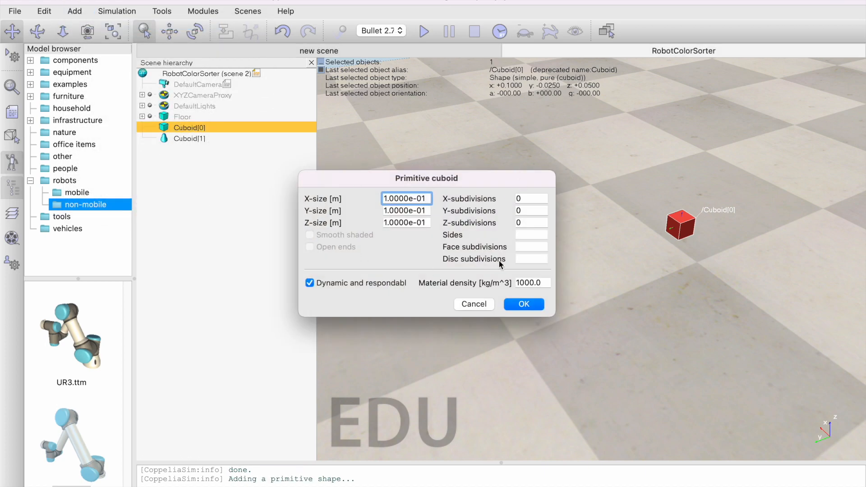
{"action": "left_click_drag", "start_coordinate": [419, 178], "coordinate": [340, 202]}
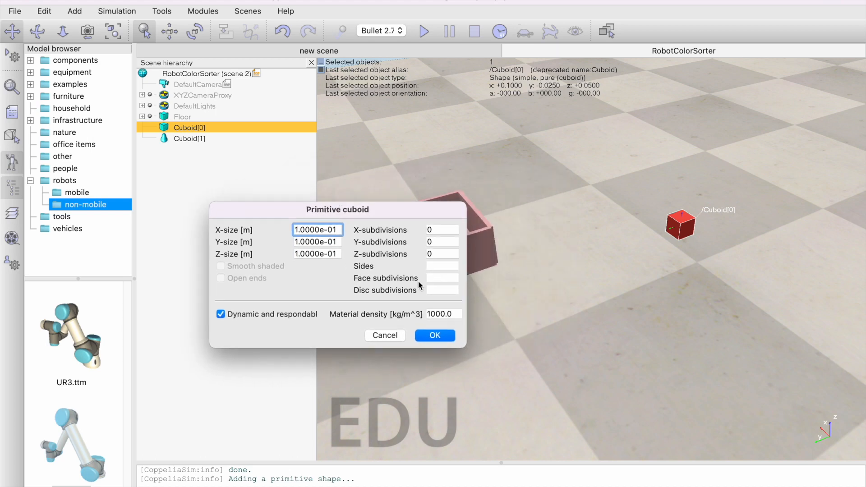
{"action": "left_click", "coordinate": [437, 336]}
{"action": "mouse_move", "coordinate": [691, 240]}
{"action": "middle_mouse_down"}
{"action": "mouse_move", "coordinate": [705, 246]}
{"action": "mouse_move", "coordinate": [694, 249]}
{"action": "middle_mouse_up"}
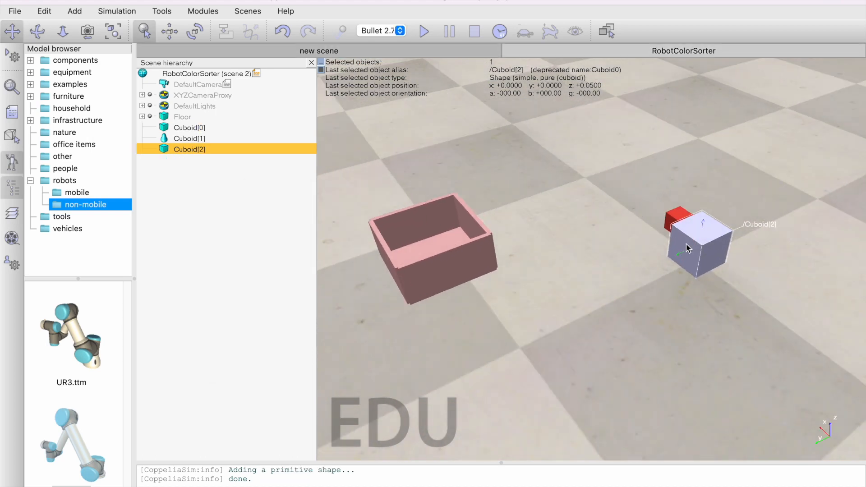
Resize the new cuboid's bounding box to 0.05 m on every side, keeping its proportions
{"action": "double_click", "coordinate": [163, 148]}
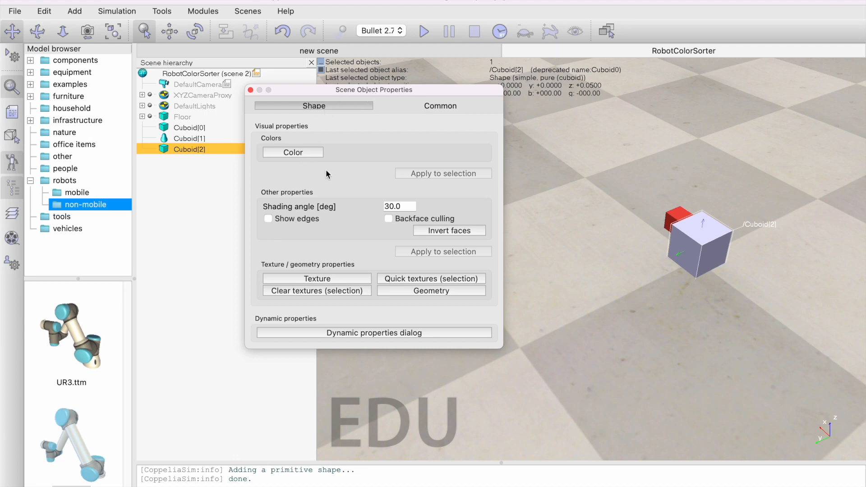
{"action": "left_click", "coordinate": [432, 292]}
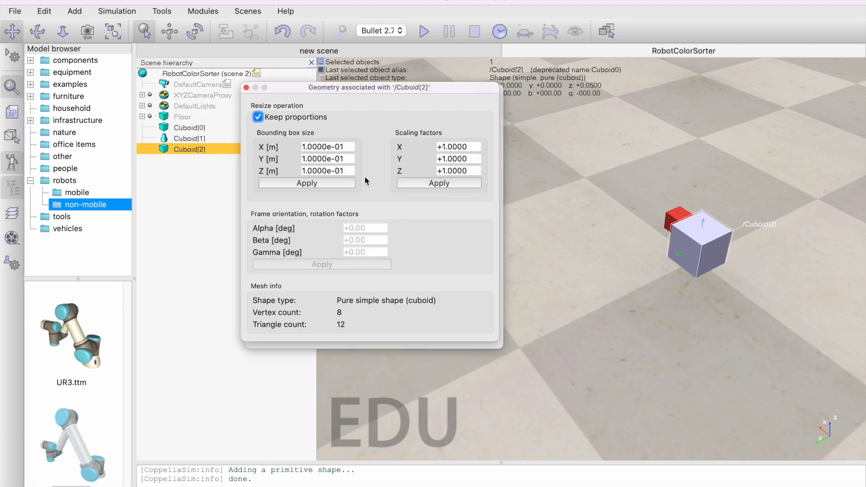
{"action": "left_click", "coordinate": [305, 147]}
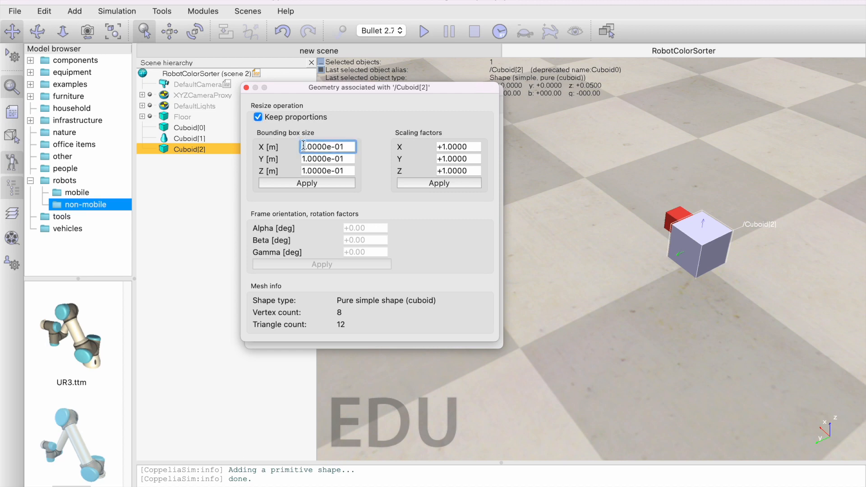
{"action": "key", "text": "BackSpace"}
{"action": "type", "text": "5"}
{"action": "key", "text": "BackSpace"}
{"action": "type", "text": "2"}
{"action": "left_click", "coordinate": [339, 182]}
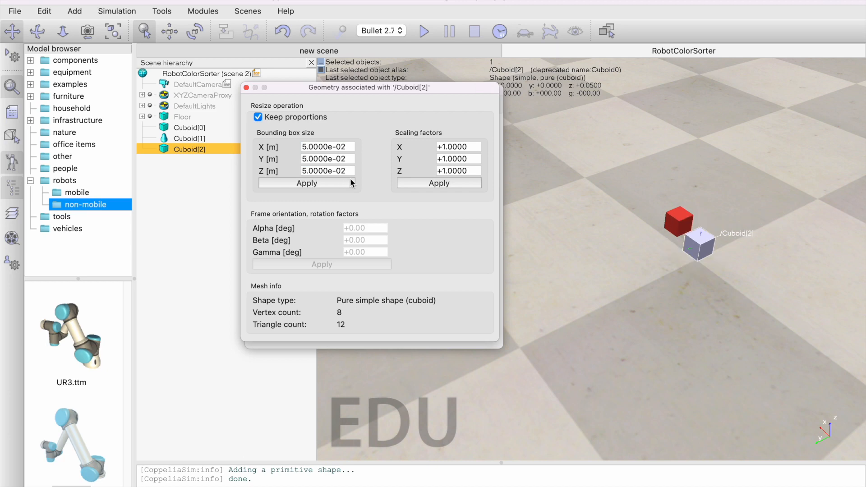
{"action": "left_click", "coordinate": [246, 87]}
Colour the resized cuboid blue with ambient/diffuse values red 0.06, green 0.09 and blue 1.00, and close its properties
{"action": "left_click", "coordinate": [290, 152]}
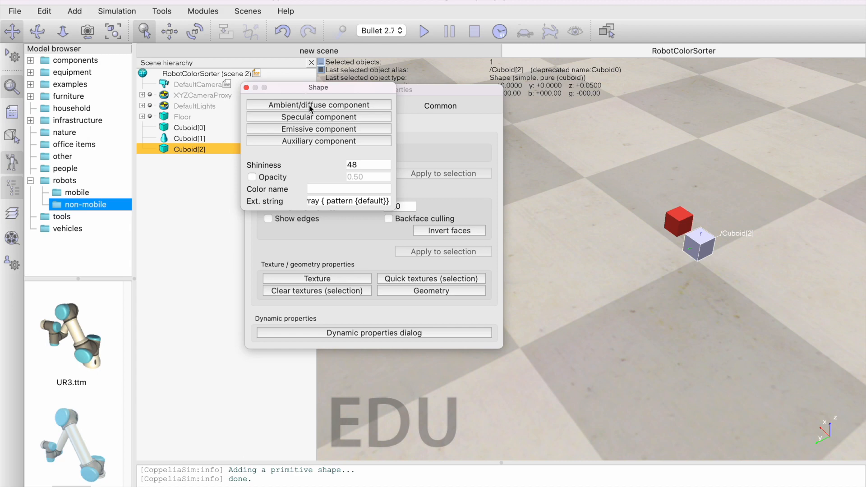
{"action": "left_click", "coordinate": [309, 105]}
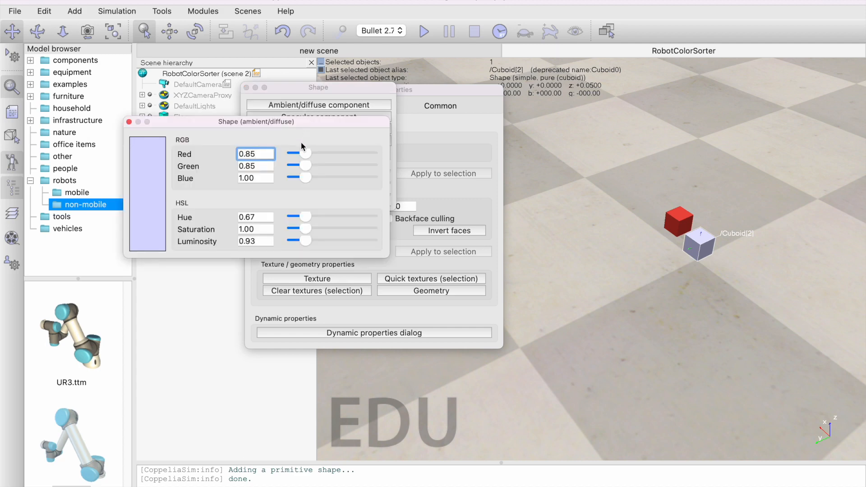
{"action": "left_click_drag", "start_coordinate": [305, 177], "coordinate": [372, 182]}
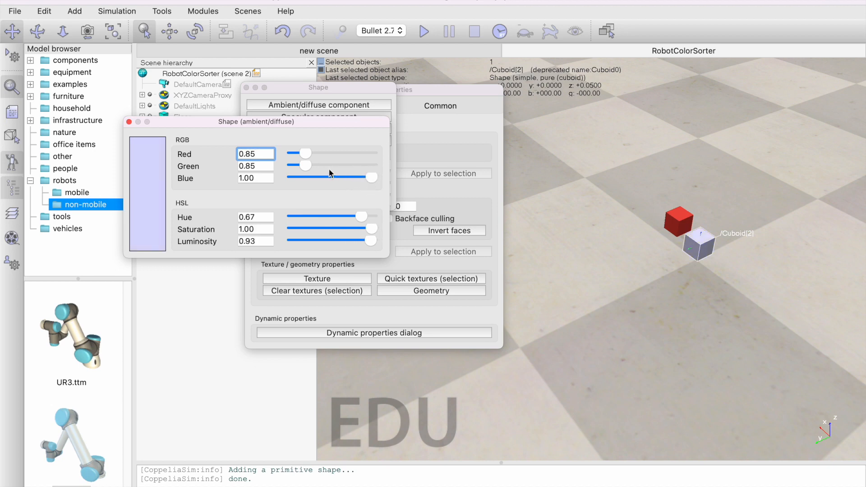
{"action": "left_click_drag", "start_coordinate": [308, 164], "coordinate": [297, 154]}
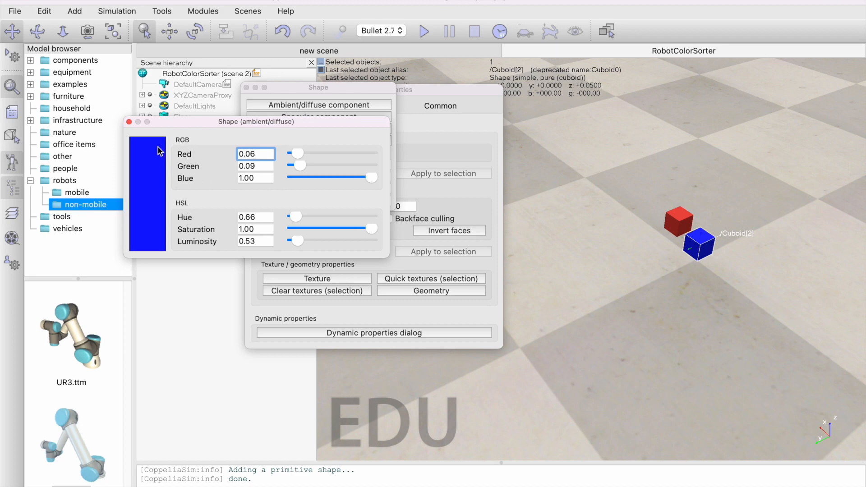
{"action": "left_click", "coordinate": [129, 122]}
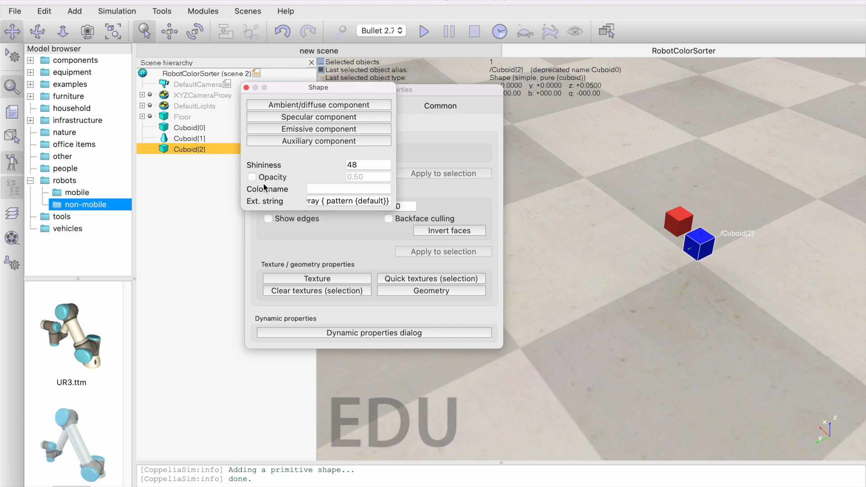
{"action": "left_click", "coordinate": [251, 177]}
{"action": "left_click", "coordinate": [252, 176]}
{"action": "left_click", "coordinate": [246, 87]}
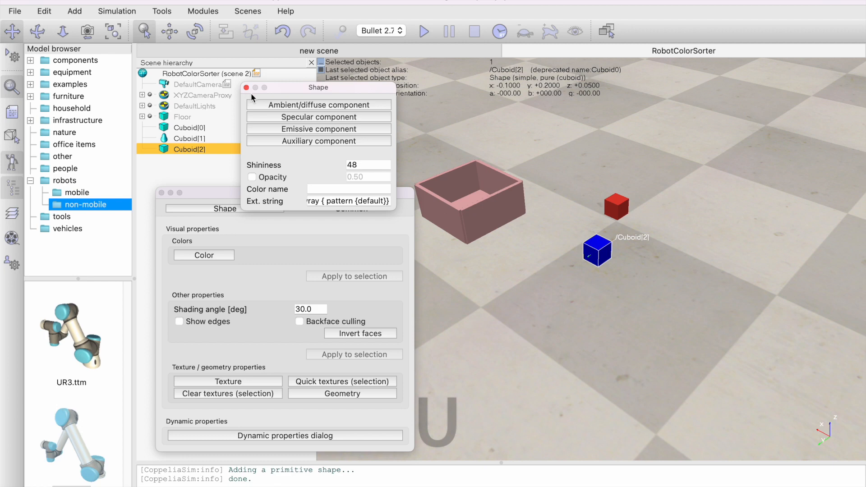
{"action": "left_click", "coordinate": [251, 83]}
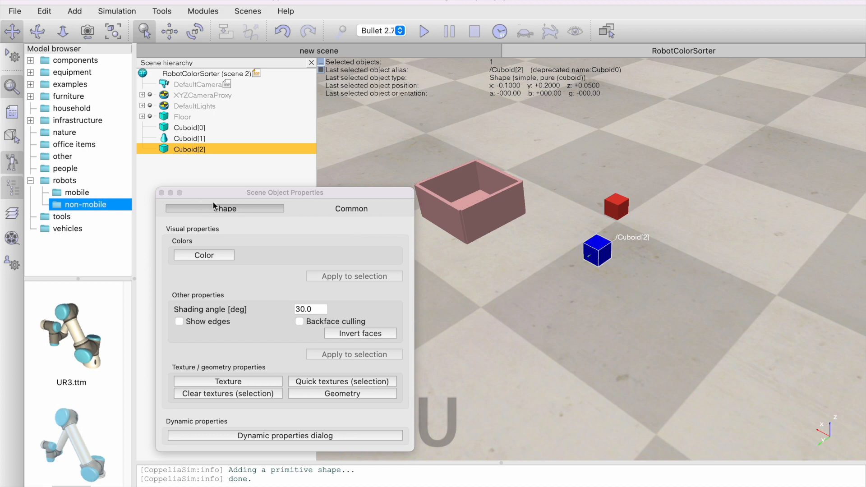
{"action": "left_click", "coordinate": [161, 193]}
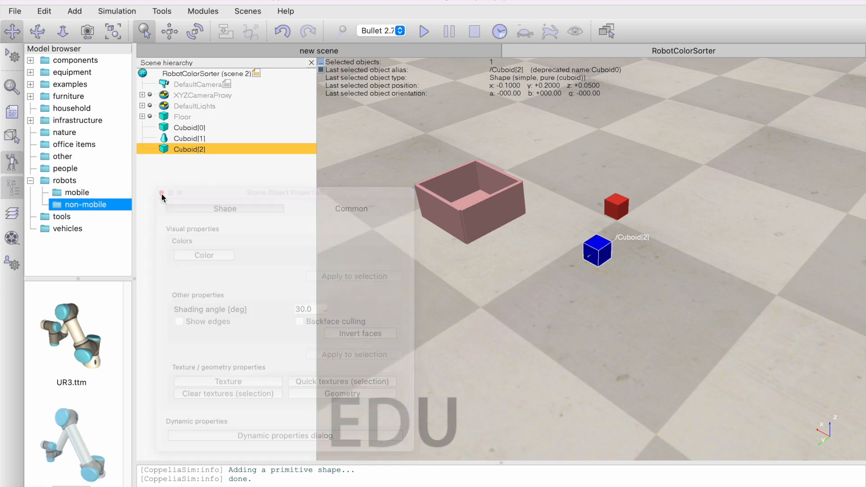
Add a thin plate as a primitive cuboid with X-size 0.01 m, Y-size 0.1 m and Z-size 0.2 m
{"action": "left_click", "coordinate": [78, 14]}
{"action": "mouse_move", "coordinate": [81, 26]}
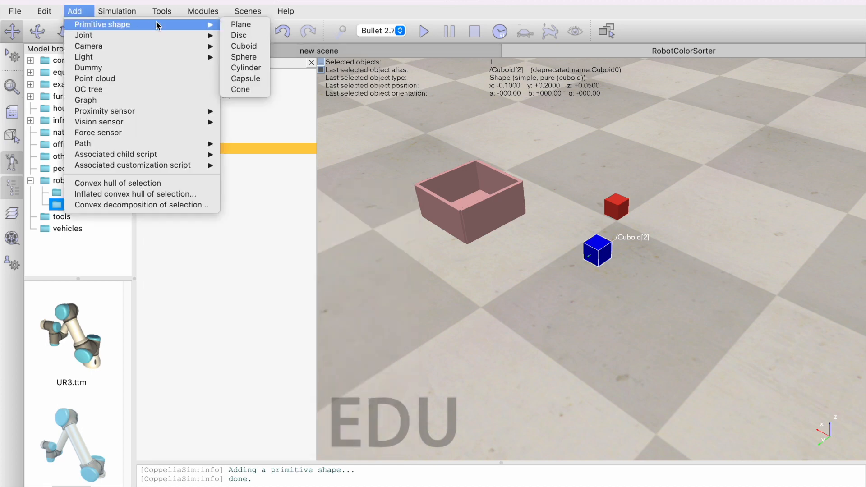
{"action": "left_click", "coordinate": [246, 46]}
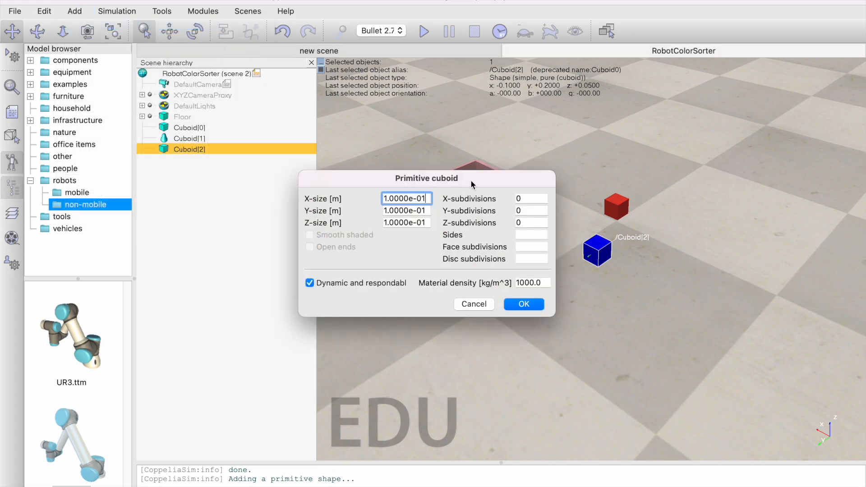
{"action": "left_click_drag", "start_coordinate": [460, 177], "coordinate": [332, 269]}
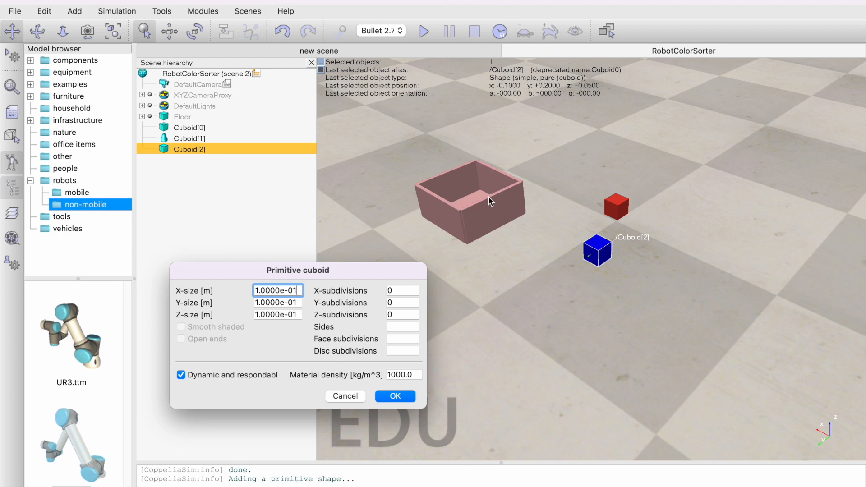
{"action": "type", "text": "2"}
{"action": "left_click", "coordinate": [257, 313]}
{"action": "key", "text": "Delete"}
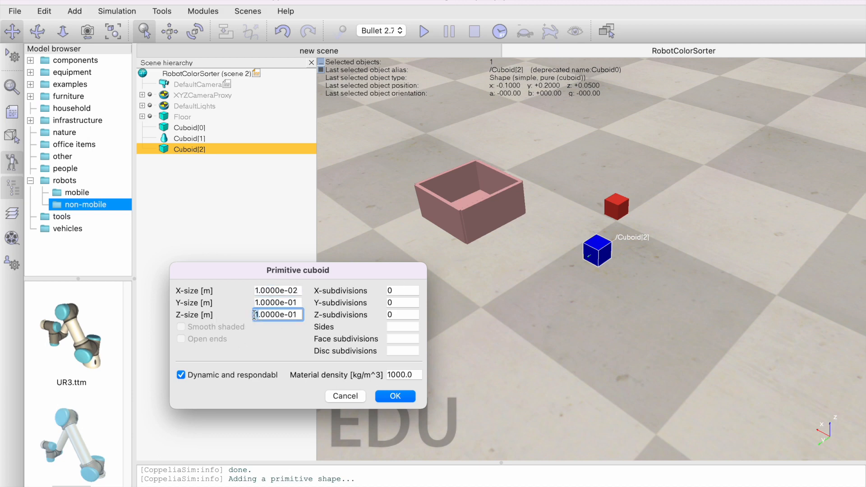
{"action": "type", "text": "2"}
{"action": "left_click", "coordinate": [386, 396]}
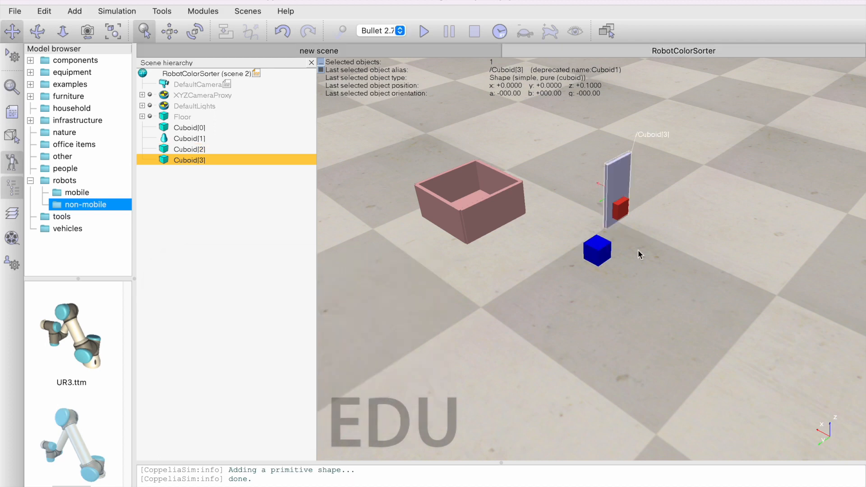
Rotate the thin plate 90° around the X axis of its own frame, with the Y and Z rotations at 0
{"action": "left_click_drag", "start_coordinate": [625, 182], "coordinate": [557, 211]}
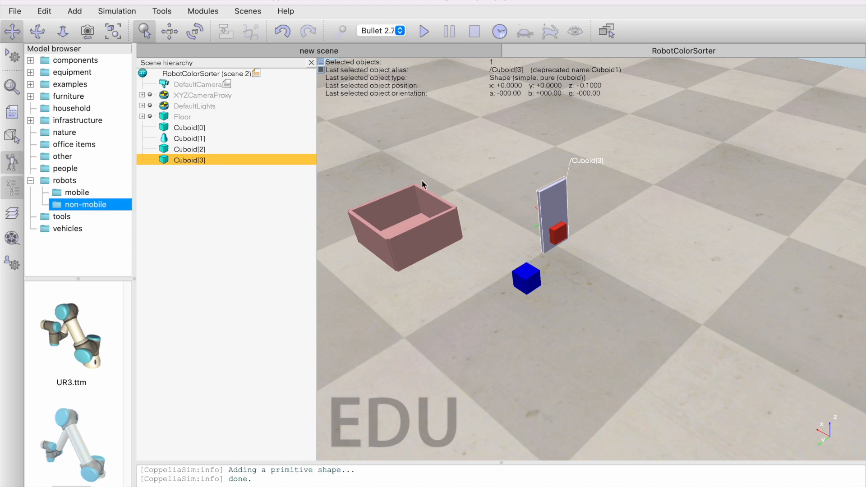
{"action": "left_click", "coordinate": [194, 33]}
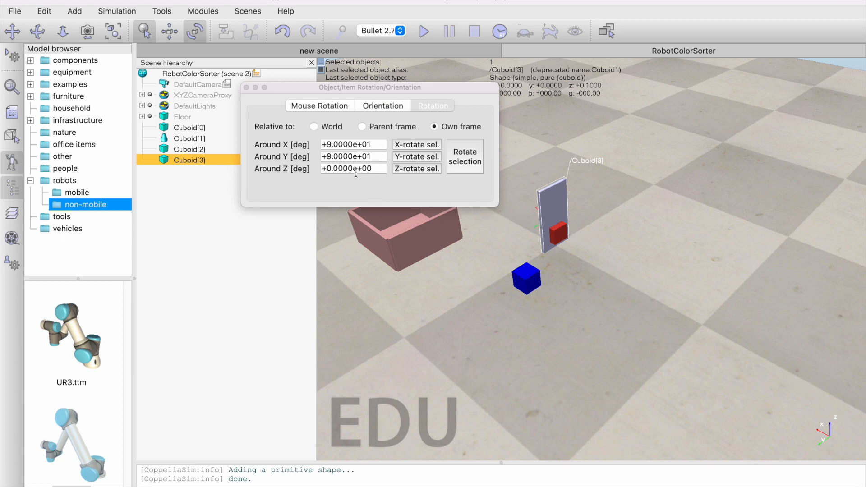
{"action": "left_click", "coordinate": [376, 144]}
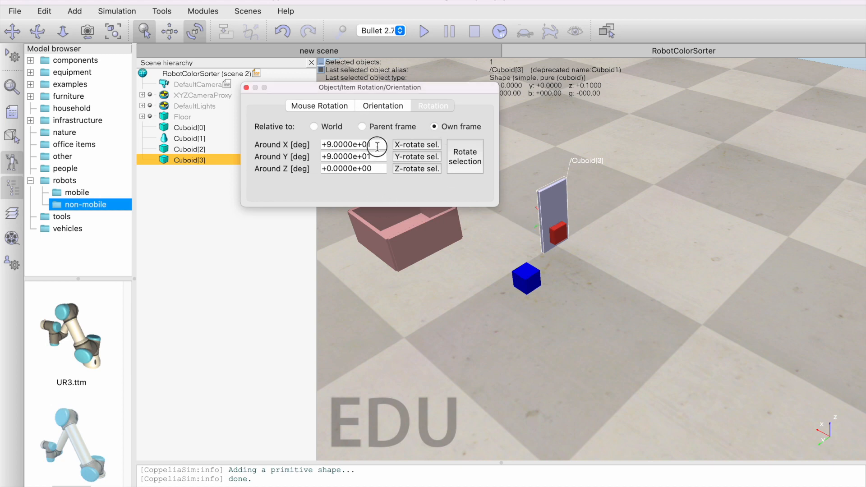
{"action": "double_click", "coordinate": [377, 145]}
{"action": "type", "text": "0"}
{"action": "double_click", "coordinate": [342, 156]}
{"action": "type", "text": "0"}
{"action": "mouse_move", "coordinate": [535, 210]}
{"action": "left_mouse_down"}
{"action": "mouse_move", "coordinate": [556, 207]}
{"action": "mouse_move", "coordinate": [530, 196]}
{"action": "left_mouse_up"}
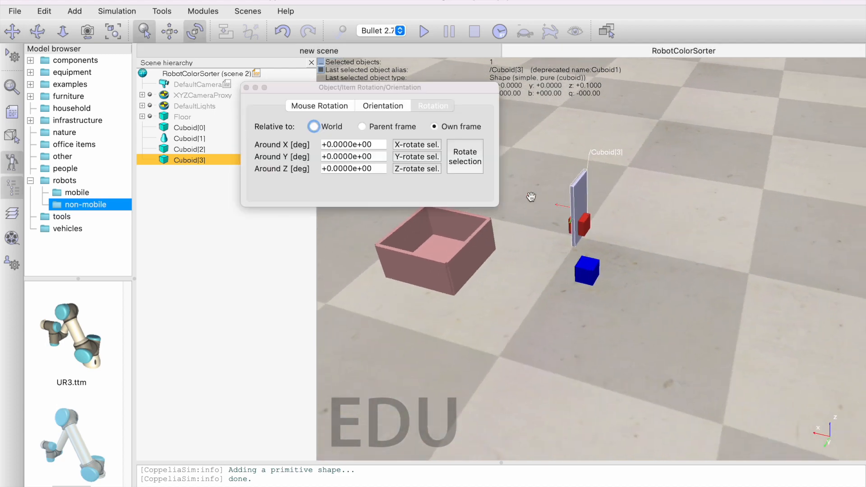
{"action": "left_click", "coordinate": [325, 145]}
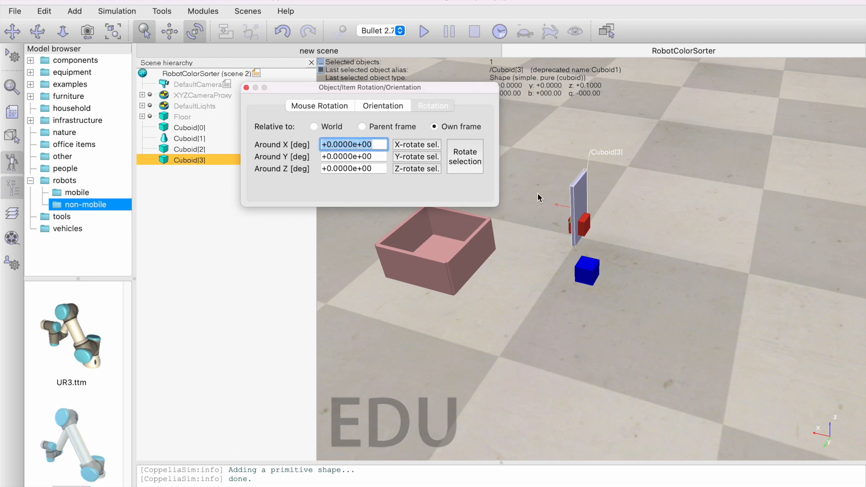
{"action": "type", "text": "90"}
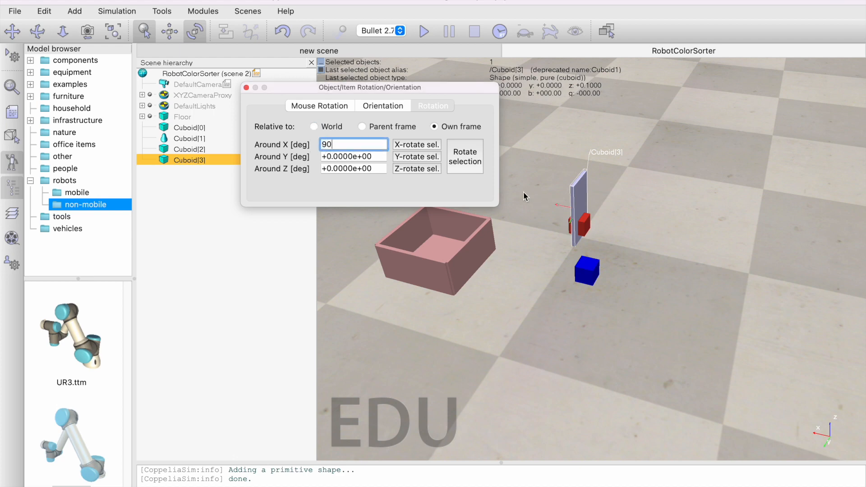
{"action": "left_click", "coordinate": [480, 157]}
{"action": "middle_click_drag", "start_coordinate": [514, 212], "coordinate": [531, 225]}
{"action": "left_click", "coordinate": [195, 31]}
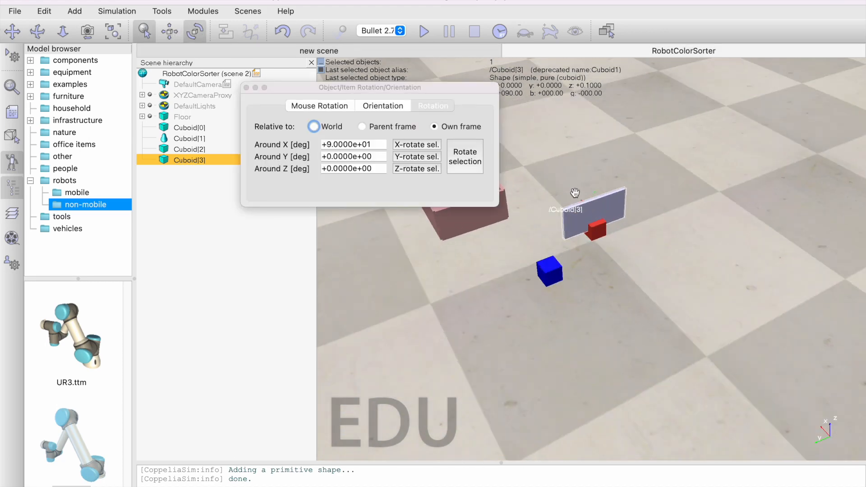
Move the rotated plate along the floor to the open space beside the pink bin, at about y 0.55 m
{"action": "left_click", "coordinate": [169, 31]}
{"action": "left_click_drag", "start_coordinate": [618, 204], "coordinate": [392, 307]}
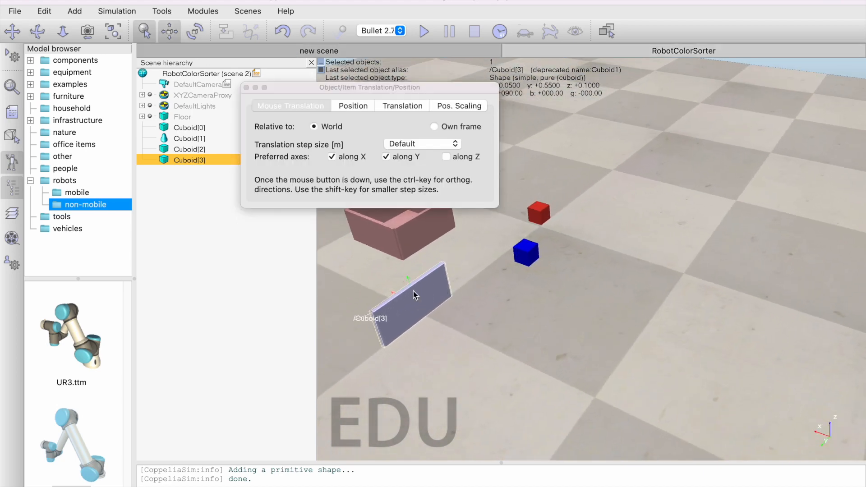
{"action": "left_click_drag", "start_coordinate": [413, 291], "coordinate": [419, 299]}
Duplicate the plate in place with copy and paste, and select the pasted copy
{"action": "key", "text": "ctrl+c"}
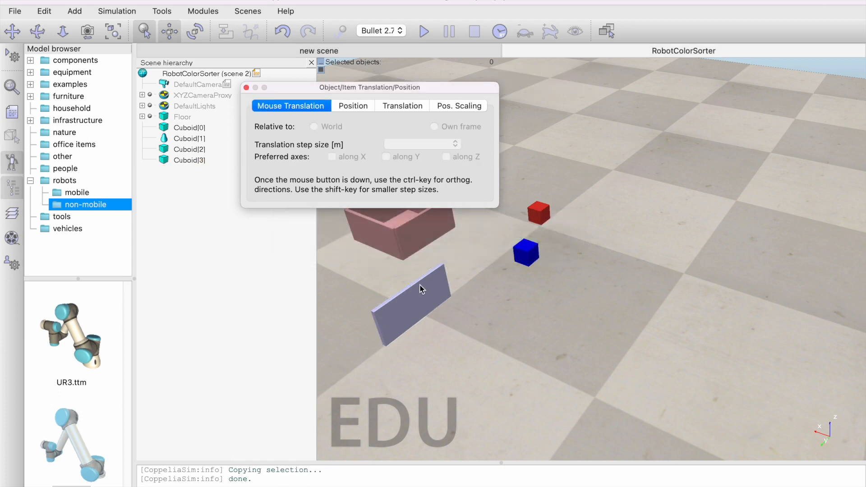
{"action": "left_click", "coordinate": [412, 302]}
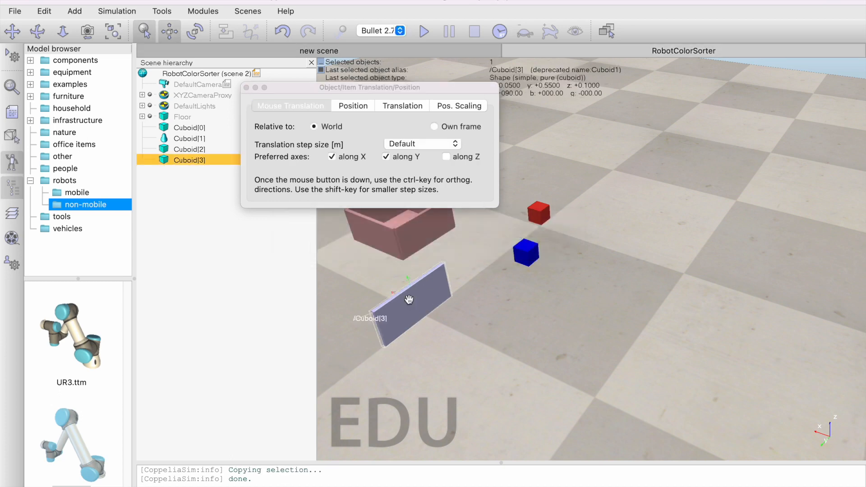
{"action": "key", "text": "ctrl+v"}
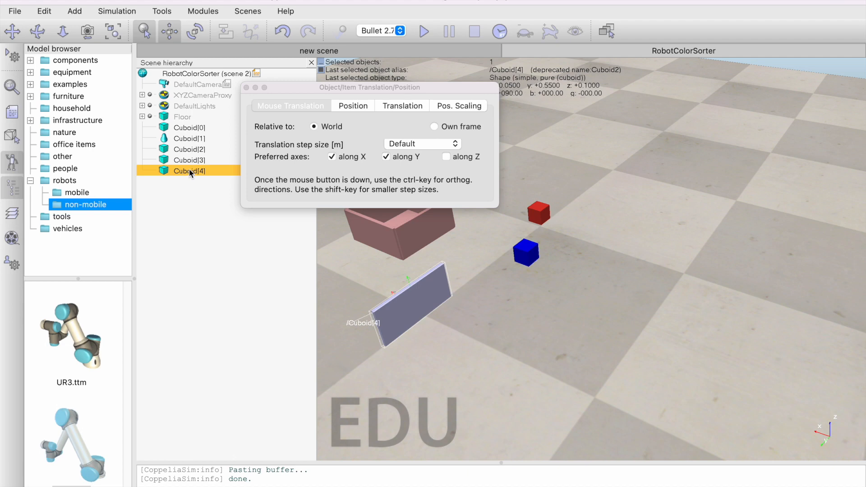
{"action": "left_click", "coordinate": [191, 149]}
{"action": "left_click", "coordinate": [193, 161]}
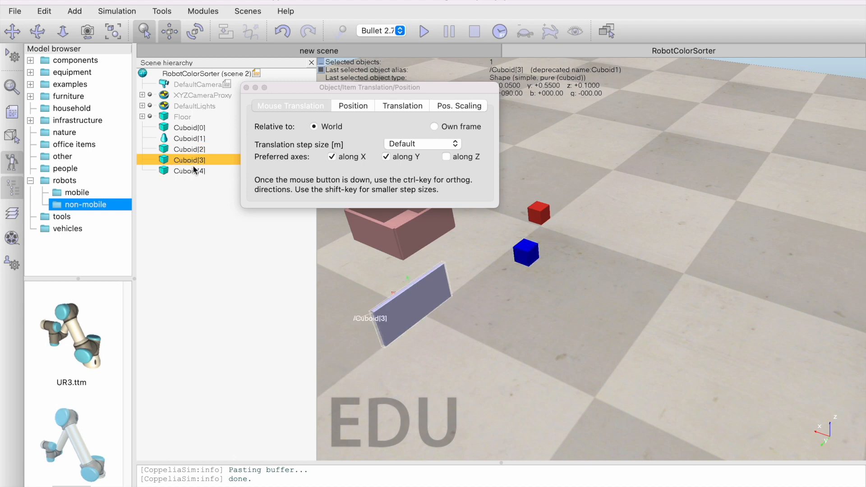
{"action": "left_click", "coordinate": [194, 171]}
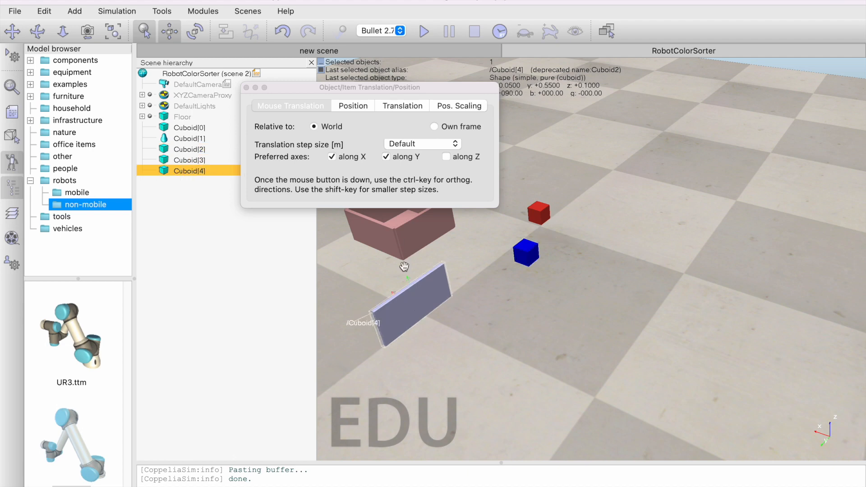
Rotate the pasted plate 90° around X and 90° around Y relative to its own frame
{"action": "left_click", "coordinate": [194, 31]}
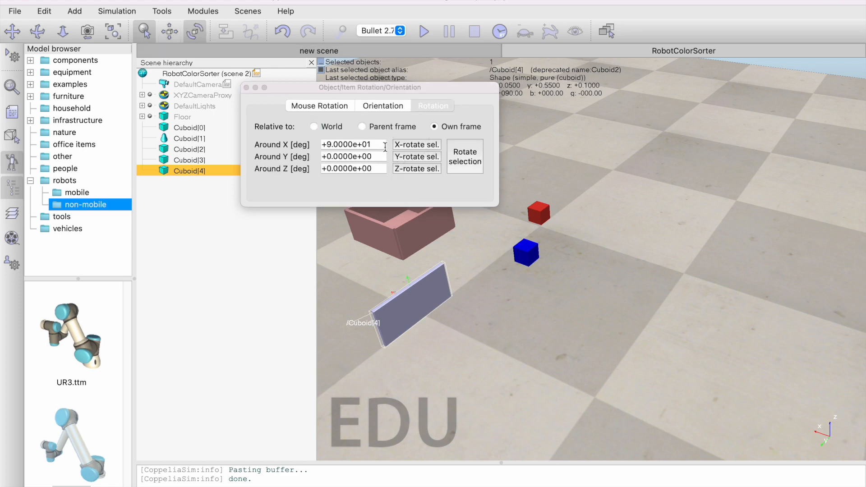
{"action": "left_click_drag", "start_coordinate": [379, 145], "coordinate": [312, 145]}
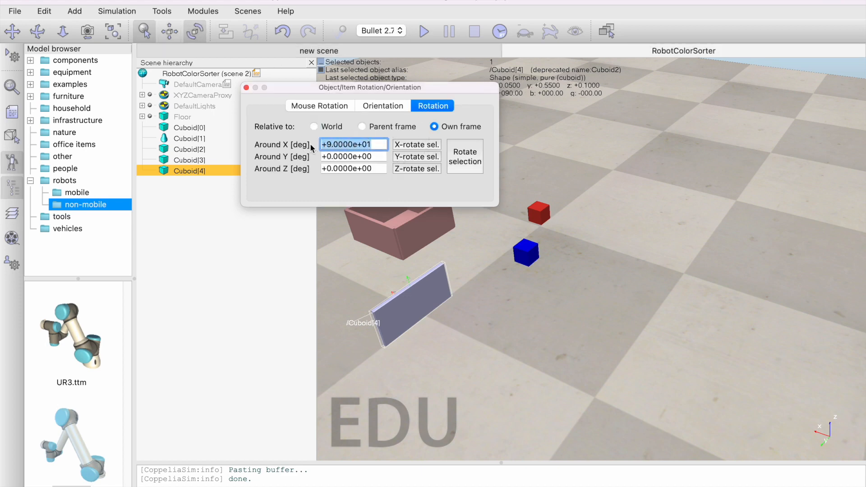
{"action": "key", "text": "BackSpace"}
{"action": "type", "text": "90"}
{"action": "left_click_drag", "start_coordinate": [383, 156], "coordinate": [315, 153]}
{"action": "type", "text": "90"}
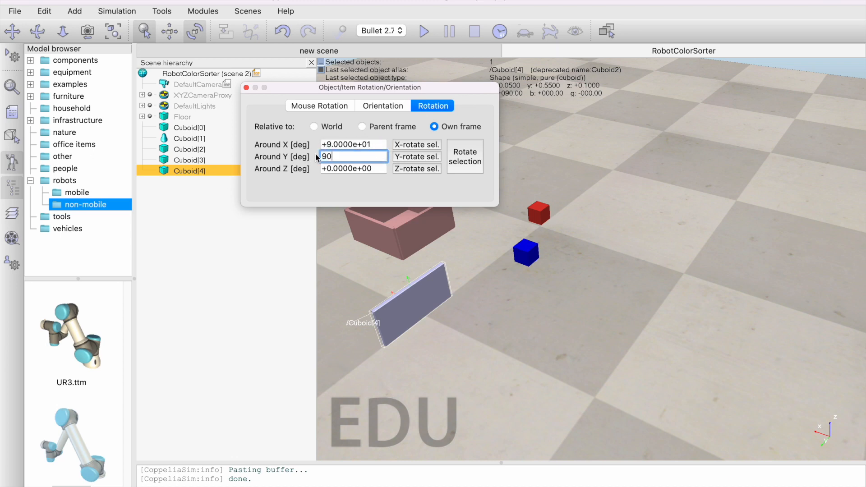
{"action": "left_click", "coordinate": [461, 158]}
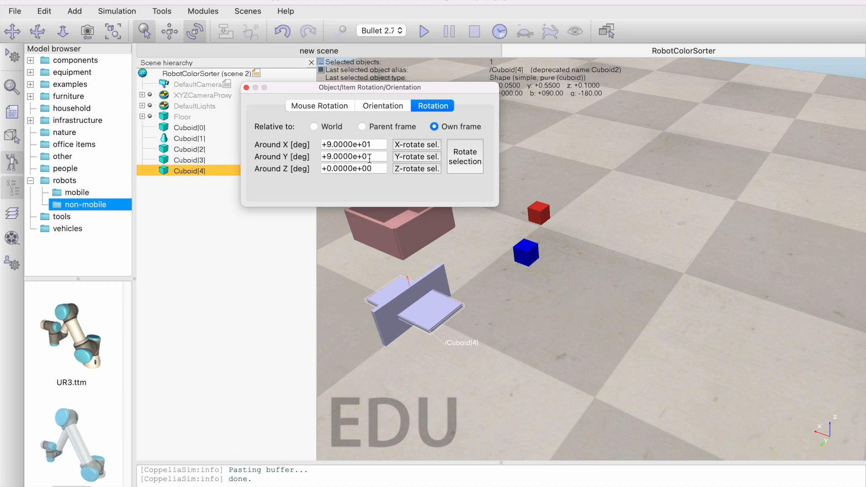
Rotate the same plate 90° around the Z axis of its own frame, with the X and Y rotations at 0
{"action": "left_click_drag", "start_coordinate": [371, 157], "coordinate": [273, 156]}
{"action": "type", "text": "0"}
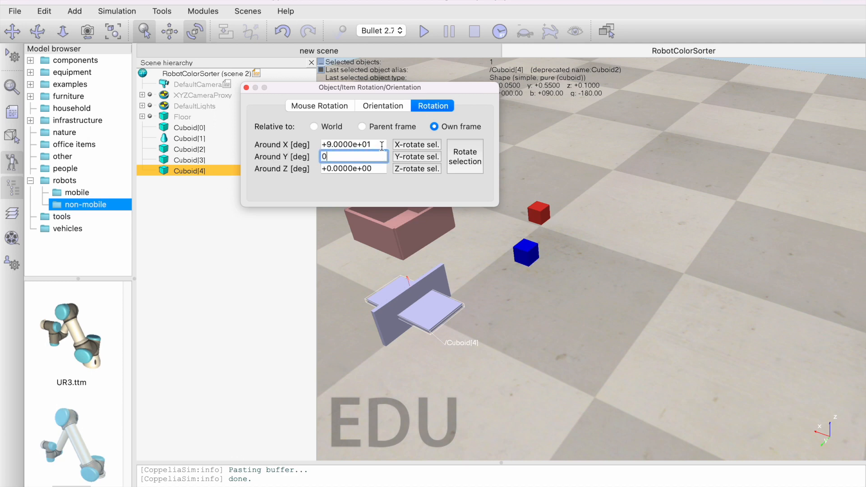
{"action": "left_click_drag", "start_coordinate": [382, 145], "coordinate": [290, 143]}
{"action": "type", "text": "0"}
{"action": "left_click_drag", "start_coordinate": [383, 168], "coordinate": [278, 158]}
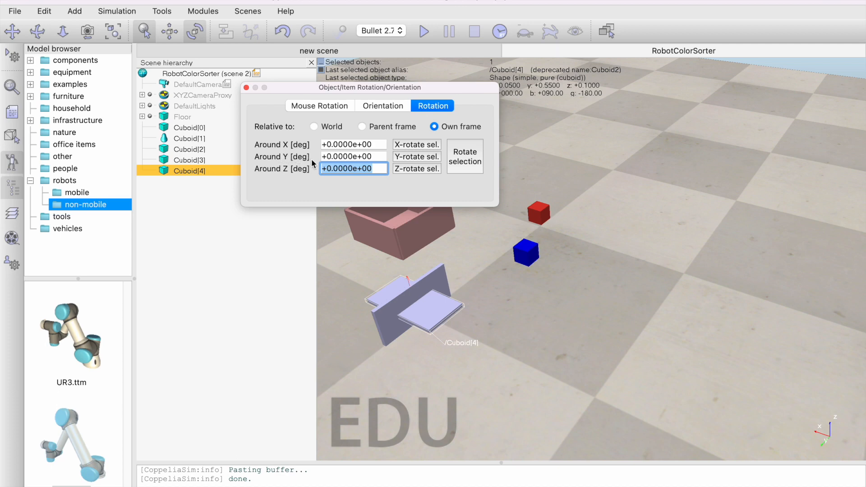
{"action": "middle_click_drag", "start_coordinate": [411, 299], "coordinate": [412, 295]}
{"action": "mouse_move", "coordinate": [445, 289]}
{"action": "left_mouse_down"}
{"action": "mouse_move", "coordinate": [480, 292]}
{"action": "mouse_move", "coordinate": [453, 302]}
{"action": "left_mouse_up"}
{"action": "mouse_move", "coordinate": [452, 307]}
{"action": "middle_mouse_down"}
{"action": "mouse_move", "coordinate": [437, 315]}
{"action": "mouse_move", "coordinate": [440, 301]}
{"action": "middle_mouse_up"}
{"action": "left_click", "coordinate": [361, 168]}
{"action": "left_click_drag", "start_coordinate": [381, 168], "coordinate": [322, 170]}
{"action": "type", "text": "90"}
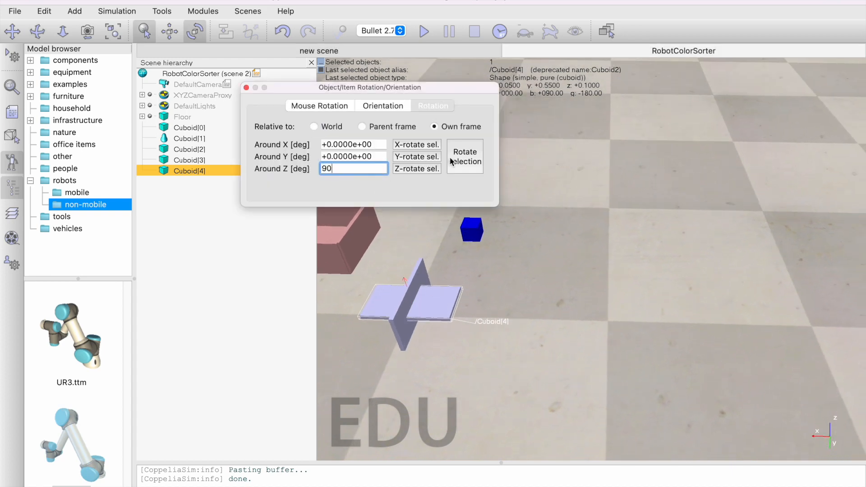
{"action": "left_click", "coordinate": [437, 168]}
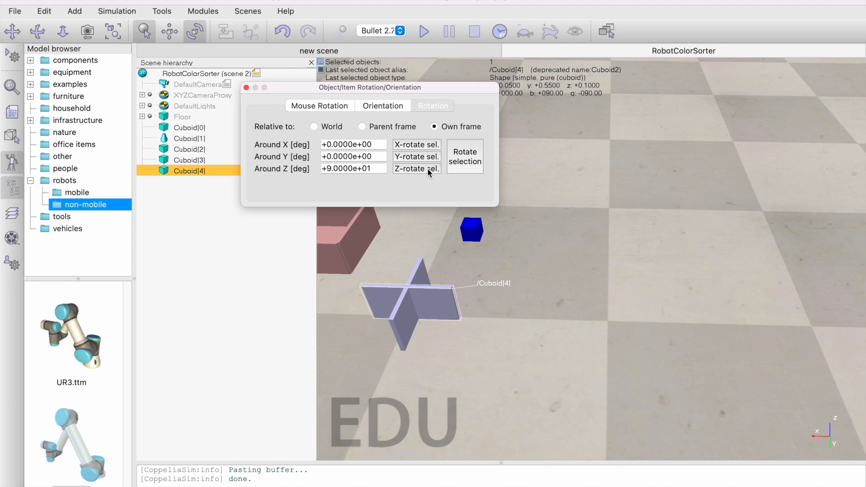
{"action": "left_click", "coordinate": [246, 87]}
Translate the rotated plate 0.1 m along the world X axis and 0.1 m along the world Y axis
{"action": "left_click", "coordinate": [170, 32]}
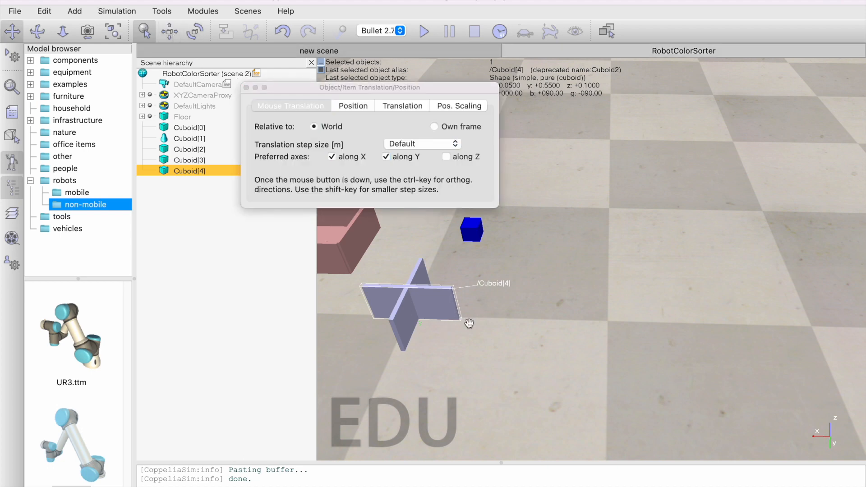
{"action": "left_click", "coordinate": [419, 107]}
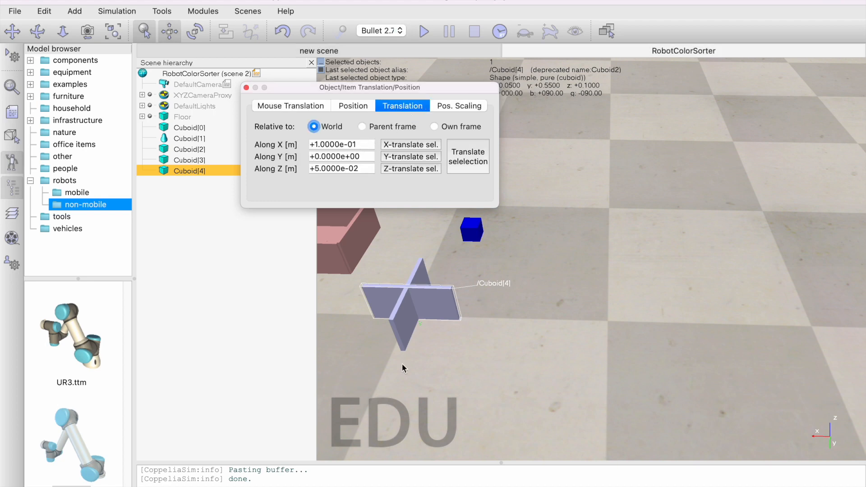
{"action": "left_click_drag", "start_coordinate": [368, 144], "coordinate": [305, 145]}
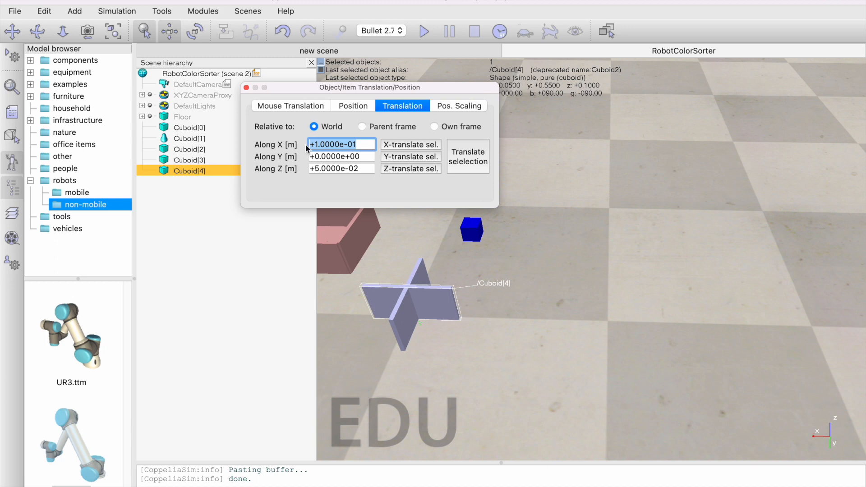
{"action": "left_click", "coordinate": [394, 145]}
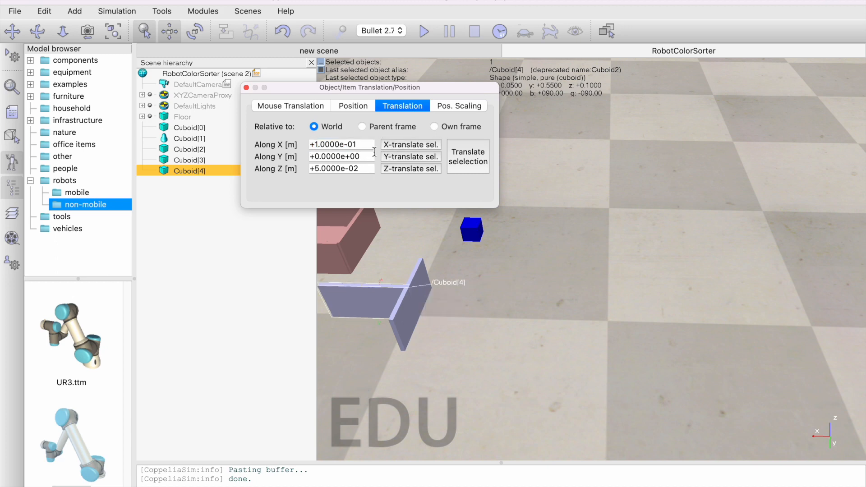
{"action": "left_click_drag", "start_coordinate": [363, 155], "coordinate": [315, 153]}
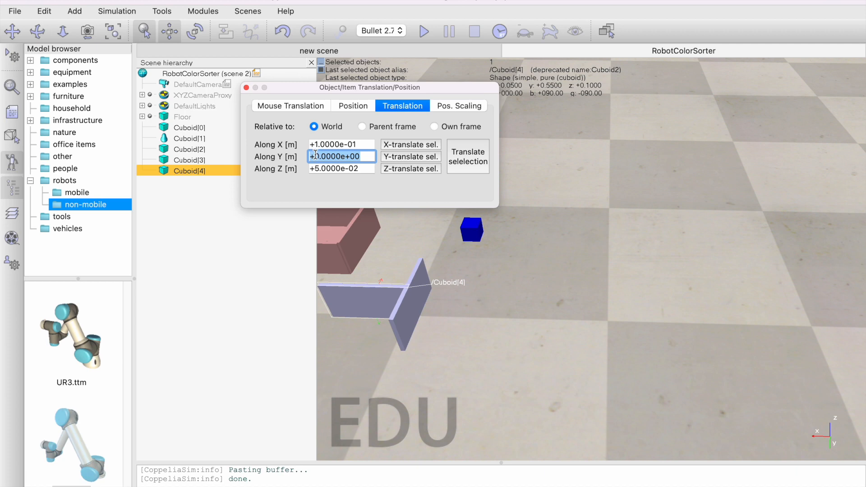
{"action": "type", "text": "0.1"}
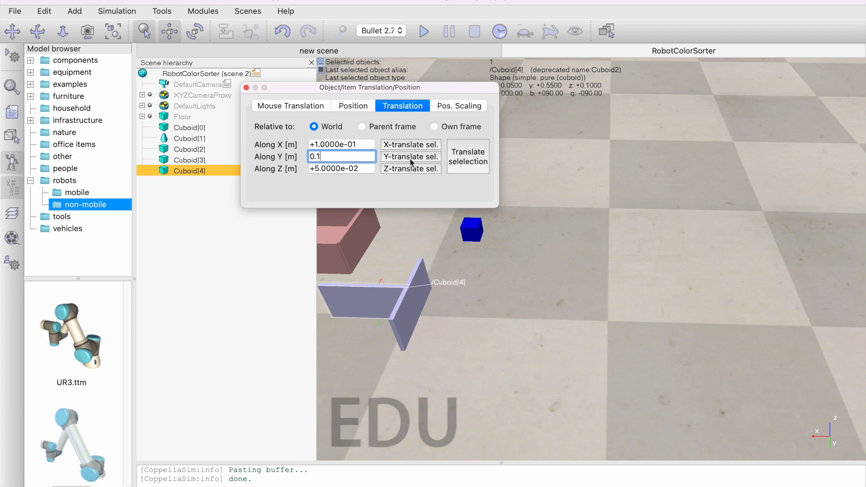
{"action": "left_click", "coordinate": [409, 158]}
{"action": "middle_click_drag", "start_coordinate": [391, 319], "coordinate": [360, 337]}
{"action": "middle_click_drag", "start_coordinate": [391, 306], "coordinate": [371, 297]}
{"action": "left_click_drag", "start_coordinate": [362, 293], "coordinate": [362, 292]}
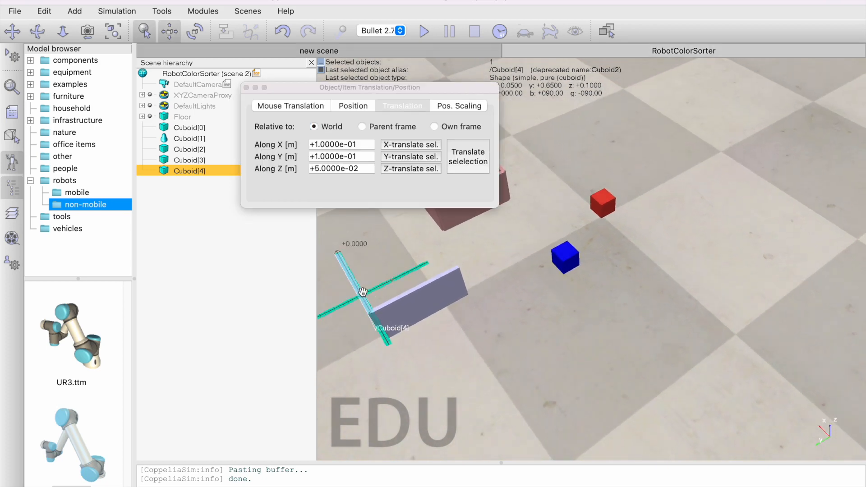
Duplicate the moved side plate with copy and paste, and translate the copy -0.2 m along the world Y axis
{"action": "key", "text": "ctrl+c"}
{"action": "key", "text": "ctrl+v"}
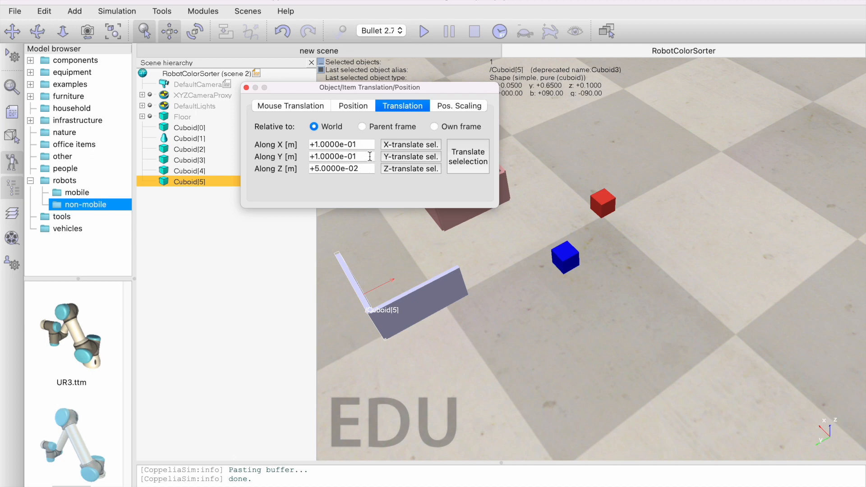
{"action": "left_click_drag", "start_coordinate": [370, 156], "coordinate": [290, 157]}
{"action": "type", "text": "-0.02"}
{"action": "left_click", "coordinate": [412, 156]}
Duplicate the plate that joins the two side plates, and translate the copy 0.2 m along the world X axis to close the frame
{"action": "left_click", "coordinate": [423, 296]}
{"action": "left_click", "coordinate": [422, 296]}
{"action": "key", "text": "super+c"}
{"action": "key", "text": "super+v"}
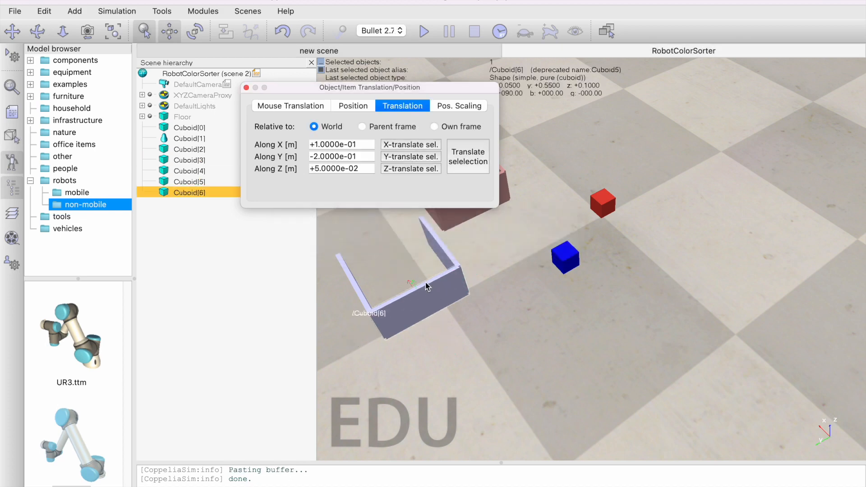
{"action": "left_click_drag", "start_coordinate": [322, 87], "coordinate": [126, 145]}
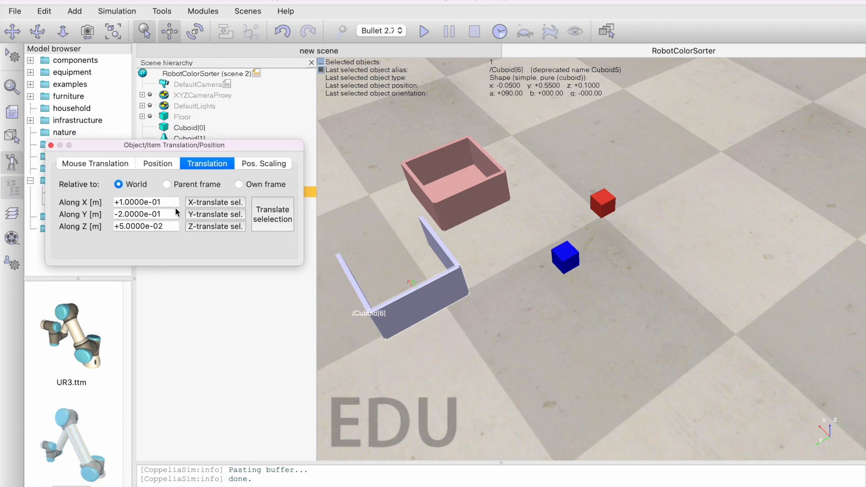
{"action": "triple_click", "coordinate": [162, 201]}
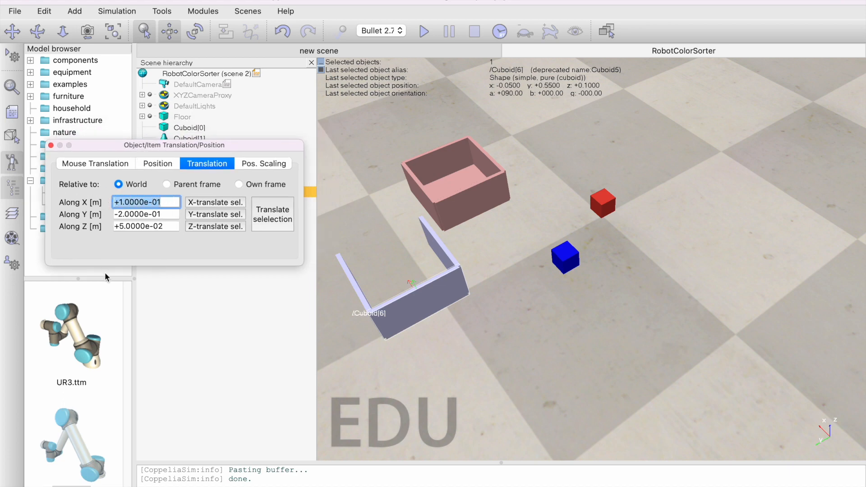
{"action": "type", "text": "0.2"}
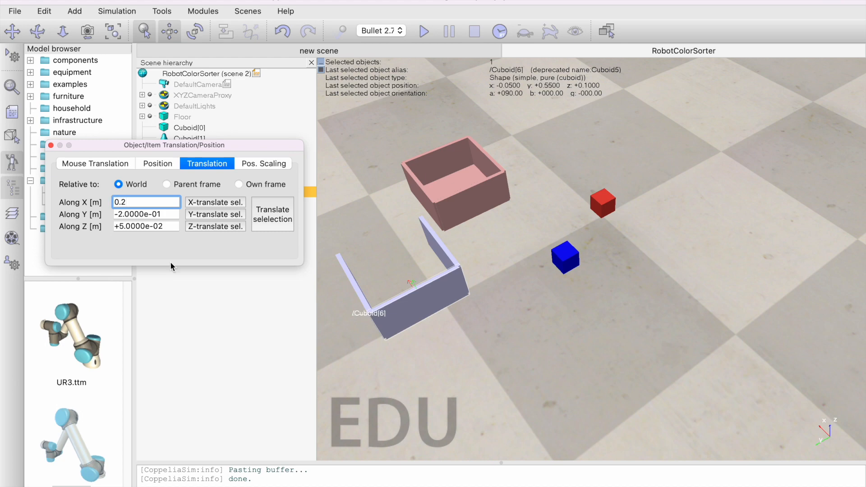
{"action": "left_click", "coordinate": [209, 202]}
{"action": "middle_click_drag", "start_coordinate": [432, 300], "coordinate": [450, 292]}
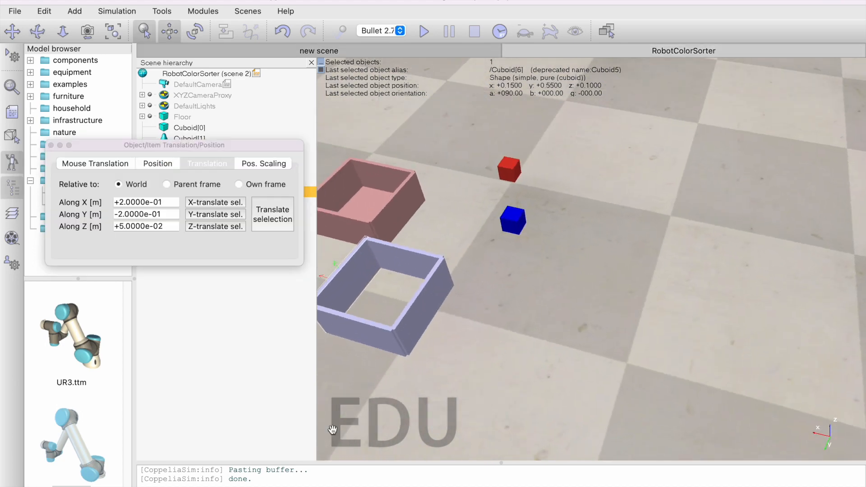
{"action": "mouse_move", "coordinate": [541, 350]}
{"action": "left_mouse_down"}
{"action": "mouse_move", "coordinate": [576, 351]}
{"action": "mouse_move", "coordinate": [556, 347]}
{"action": "left_mouse_up"}
{"action": "key", "text": "super+z"}
{"action": "left_click", "coordinate": [429, 115]}
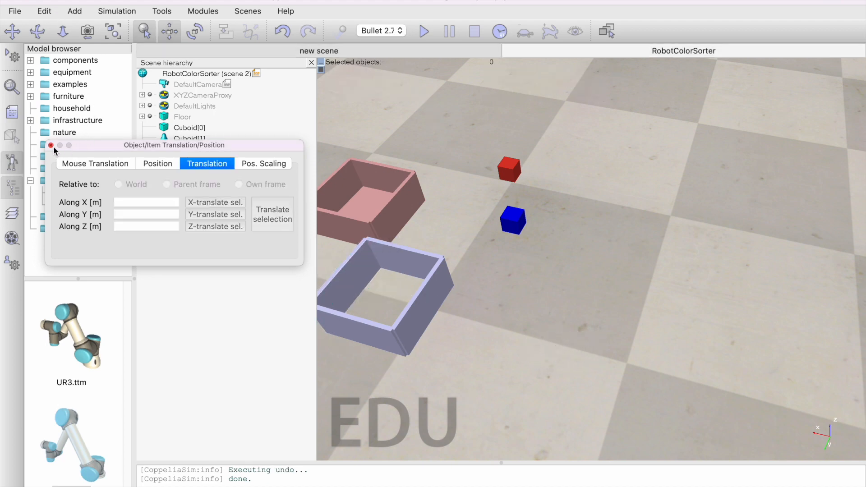
{"action": "left_click", "coordinate": [51, 146]}
Duplicate the newly placed fourth wall, at x 0.15 m, in place with copy and paste
{"action": "left_click_drag", "start_coordinate": [458, 284], "coordinate": [619, 296]}
{"action": "middle_click_drag", "start_coordinate": [620, 293], "coordinate": [586, 283]}
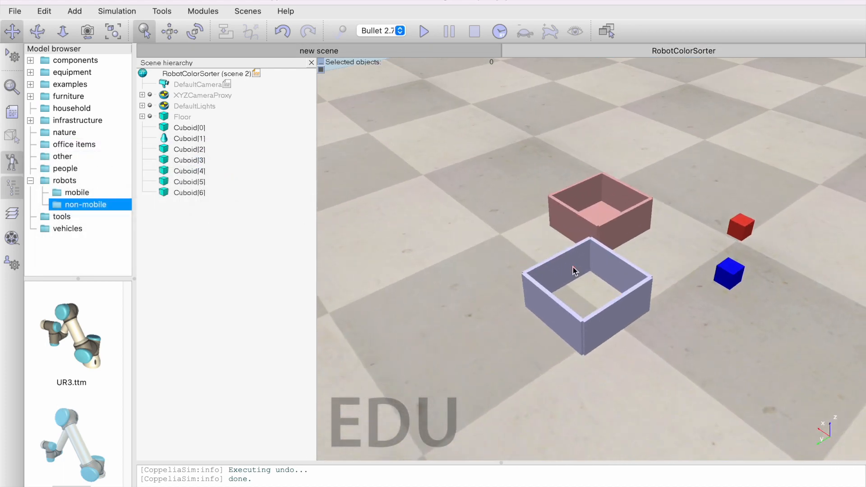
{"action": "left_click", "coordinate": [569, 267]}
{"action": "key", "text": "super+c"}
{"action": "key", "text": "super+v"}
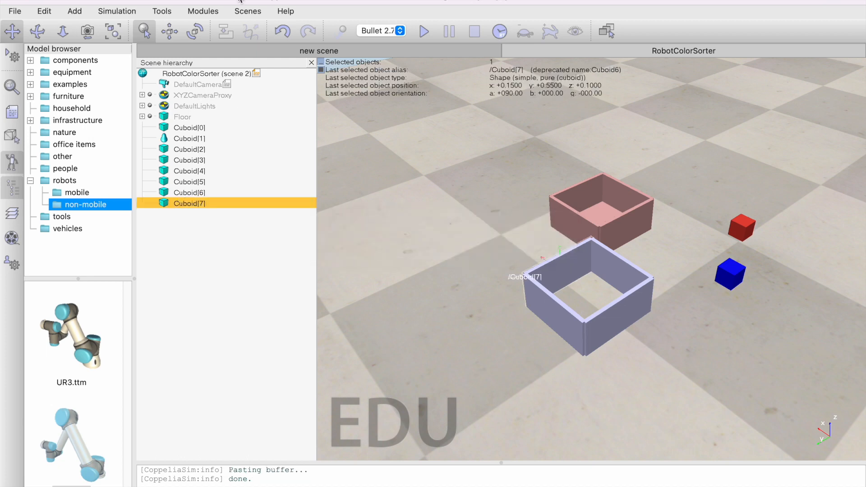
Rotate the pasted wall copy 90° around the Z axis of its own frame so it lies flat
{"action": "left_click", "coordinate": [195, 31]}
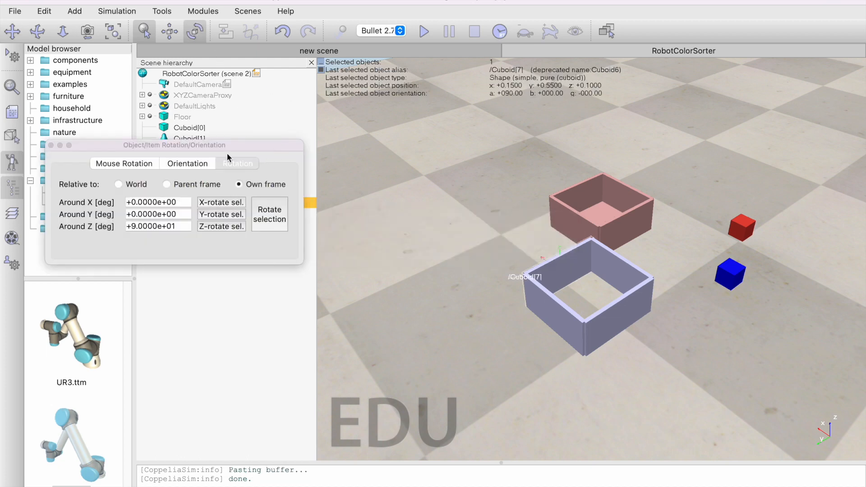
{"action": "left_click_drag", "start_coordinate": [232, 145], "coordinate": [277, 133]}
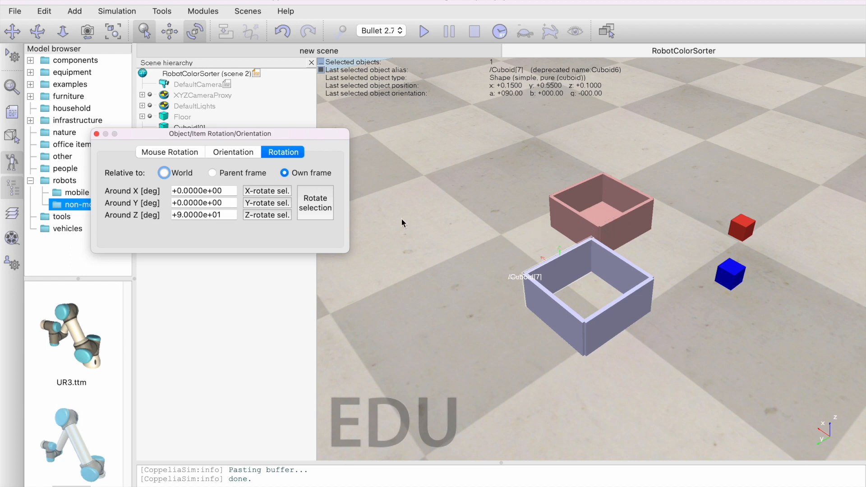
{"action": "left_click", "coordinate": [253, 215]}
{"action": "mouse_move", "coordinate": [578, 284]}
{"action": "left_mouse_down"}
{"action": "mouse_move", "coordinate": [621, 271]}
{"action": "mouse_move", "coordinate": [571, 282]}
{"action": "left_mouse_up"}
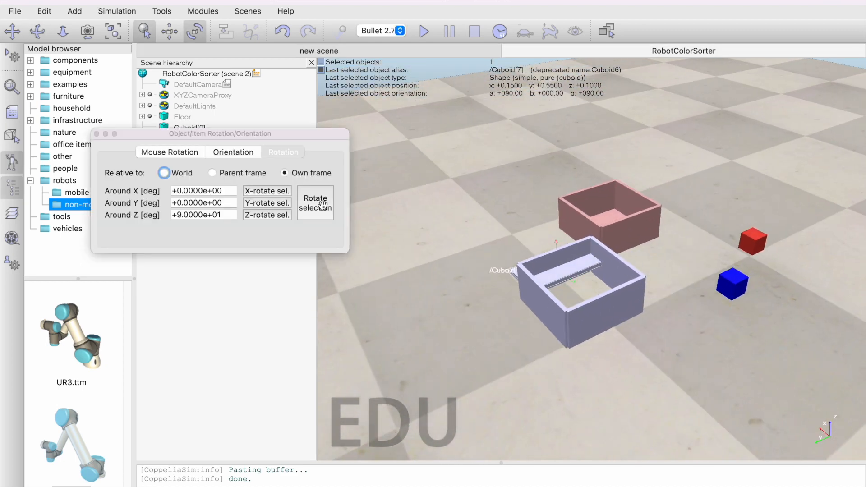
Translate the flat plate -0.05 m along the world Z axis to lower it to the base of the bin
{"action": "left_click", "coordinate": [170, 31]}
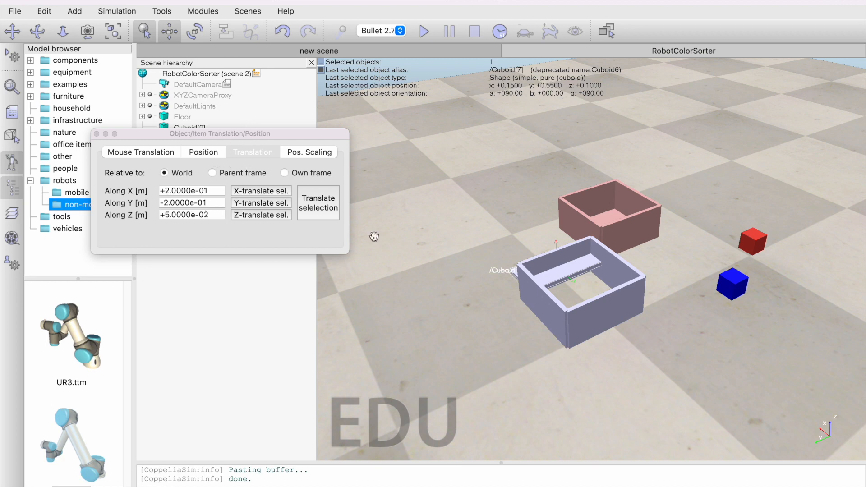
{"action": "left_click_drag", "start_coordinate": [212, 188], "coordinate": [156, 191]}
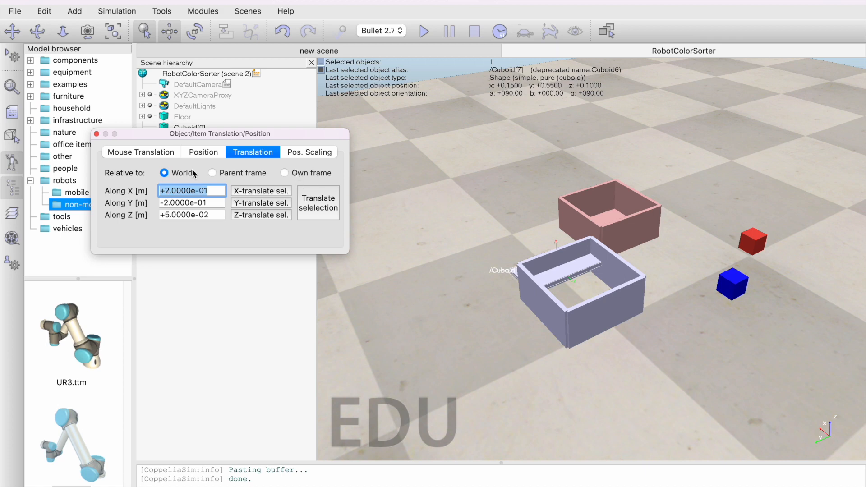
{"action": "left_click_drag", "start_coordinate": [218, 215], "coordinate": [149, 215]}
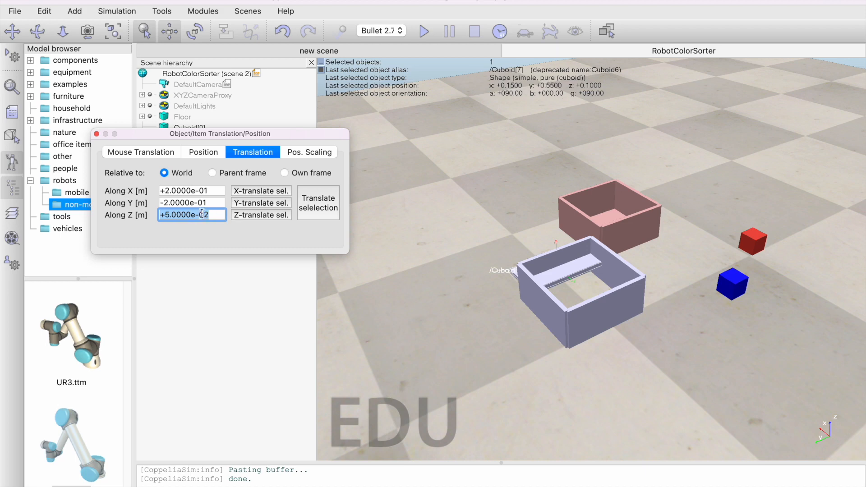
{"action": "left_click", "coordinate": [165, 213]}
{"action": "key", "text": "BackSpace"}
{"action": "type", "text": "-"}
{"action": "left_click", "coordinate": [256, 216]}
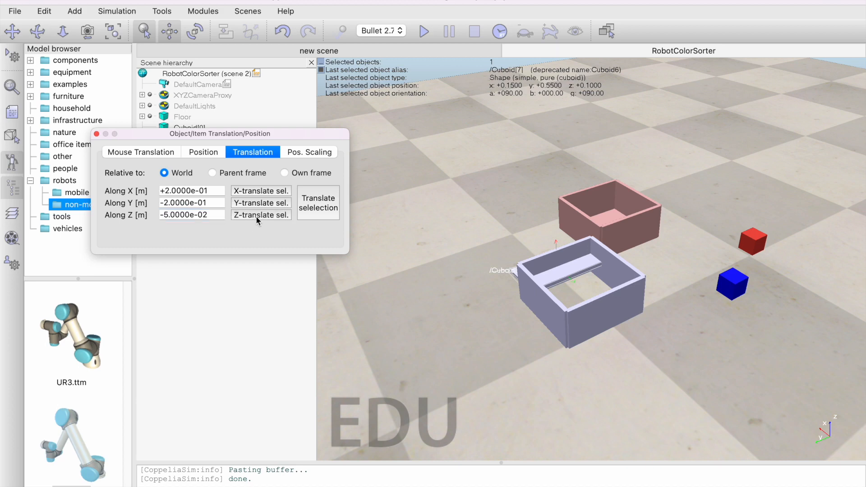
{"action": "middle_click_drag", "start_coordinate": [591, 285], "coordinate": [644, 304]}
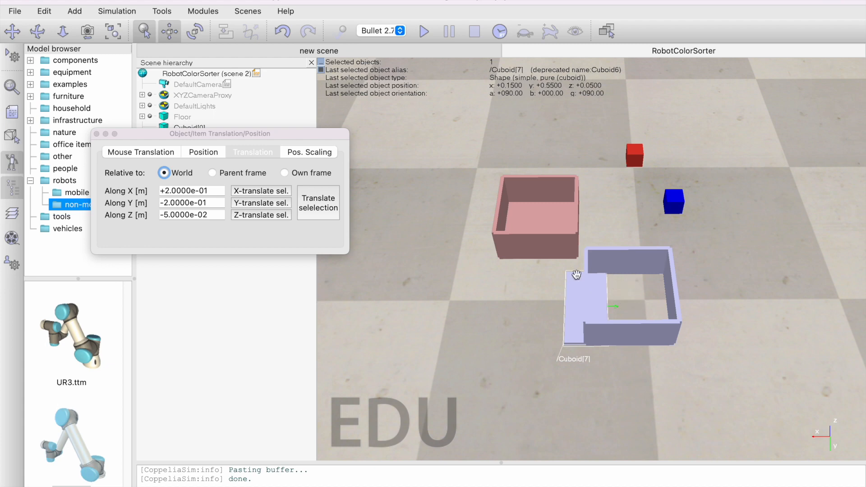
{"action": "left_click", "coordinate": [194, 32]}
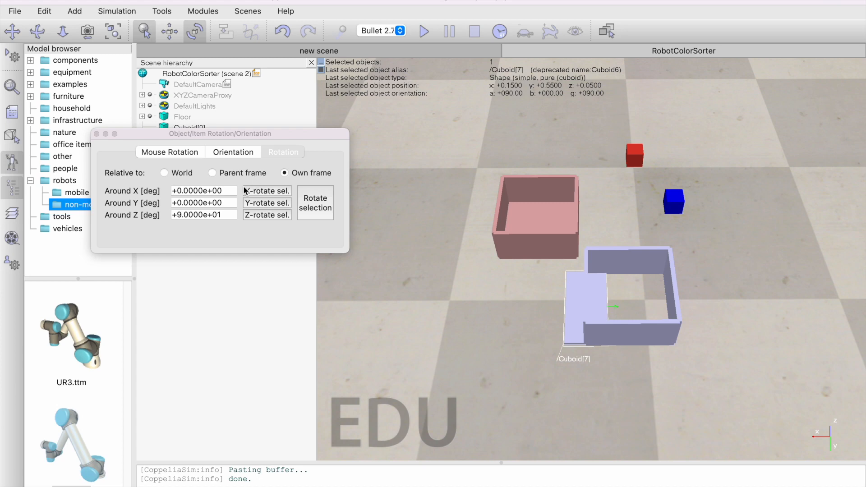
{"action": "left_click", "coordinate": [183, 175]}
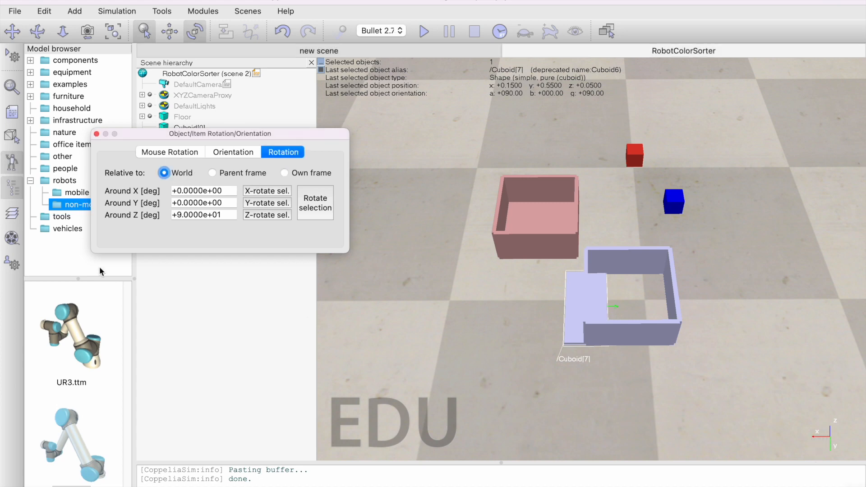
{"action": "left_click_drag", "start_coordinate": [233, 190], "coordinate": [168, 194]}
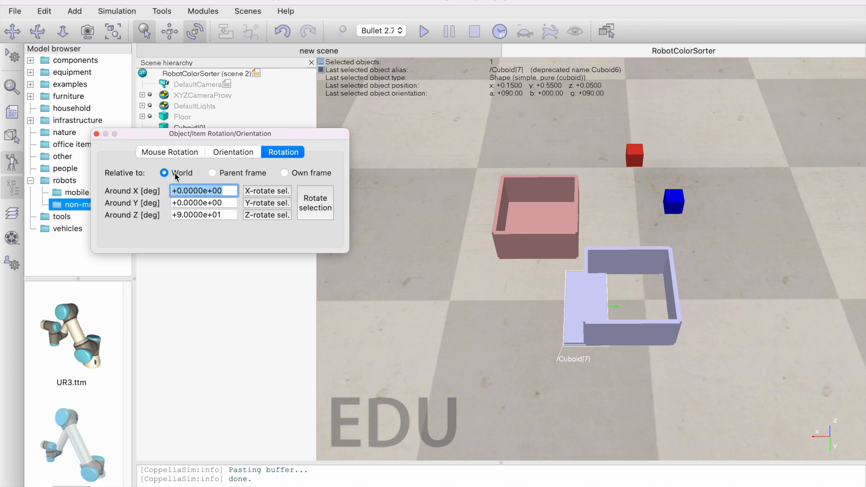
Translate the flat floor plate -0.1 m along the world X axis to centre it inside the lilac bin
{"action": "left_click", "coordinate": [171, 32]}
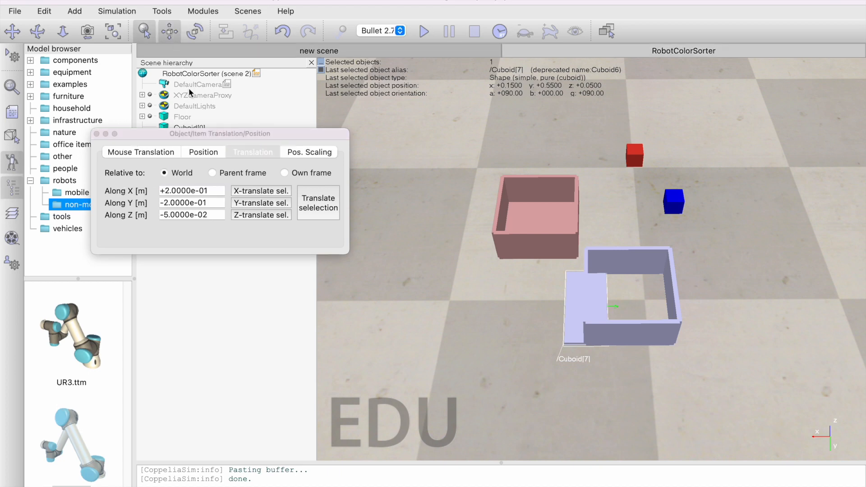
{"action": "left_click_drag", "start_coordinate": [216, 190], "coordinate": [150, 192]}
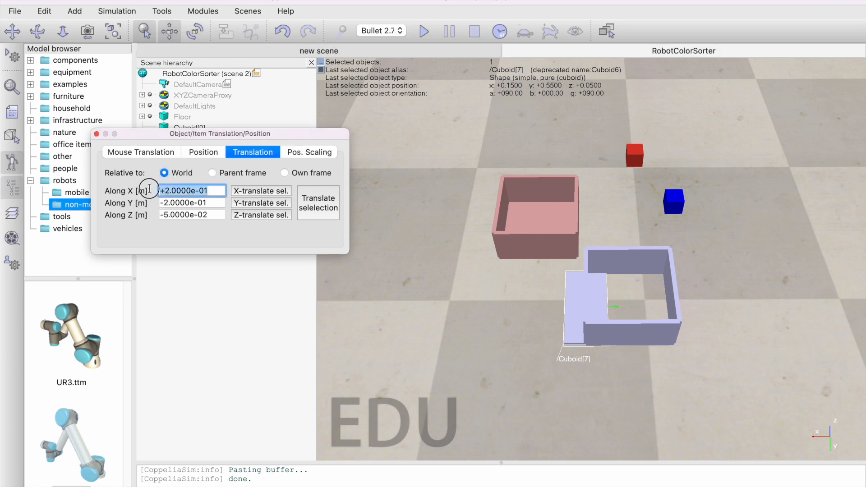
{"action": "type", "text": "-0.1"}
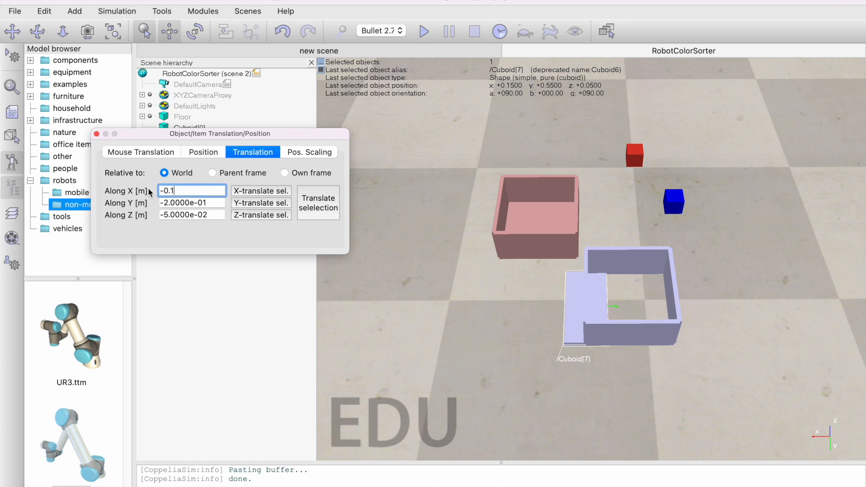
{"action": "left_click", "coordinate": [256, 191]}
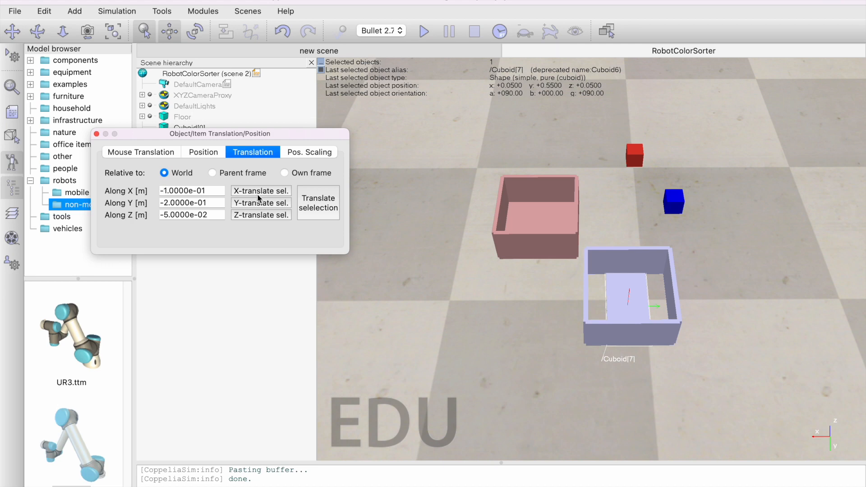
{"action": "middle_click_drag", "start_coordinate": [614, 314], "coordinate": [610, 312]}
{"action": "left_click", "coordinate": [626, 302]}
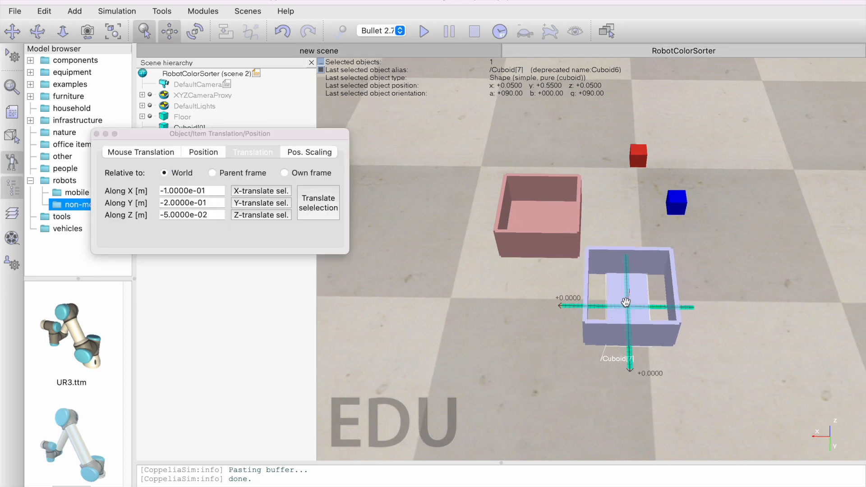
{"action": "left_click", "coordinate": [96, 134]}
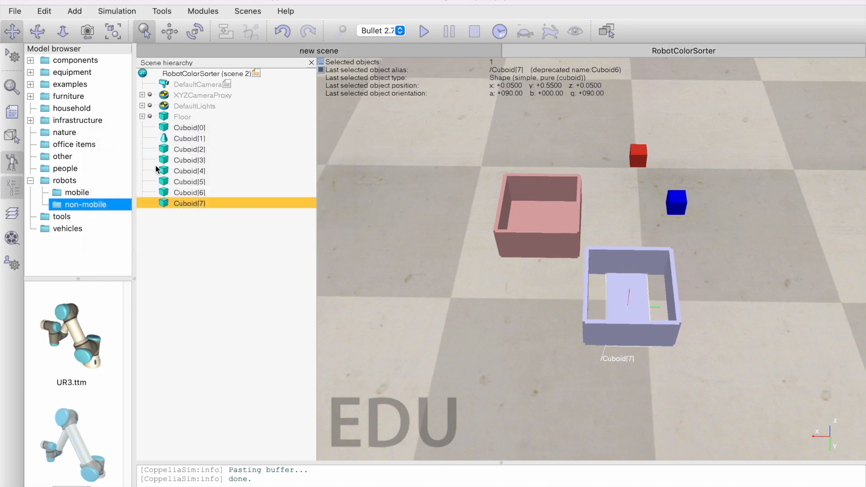
Open the geometry settings of the flat floor plate from its object properties
{"action": "double_click", "coordinate": [159, 205]}
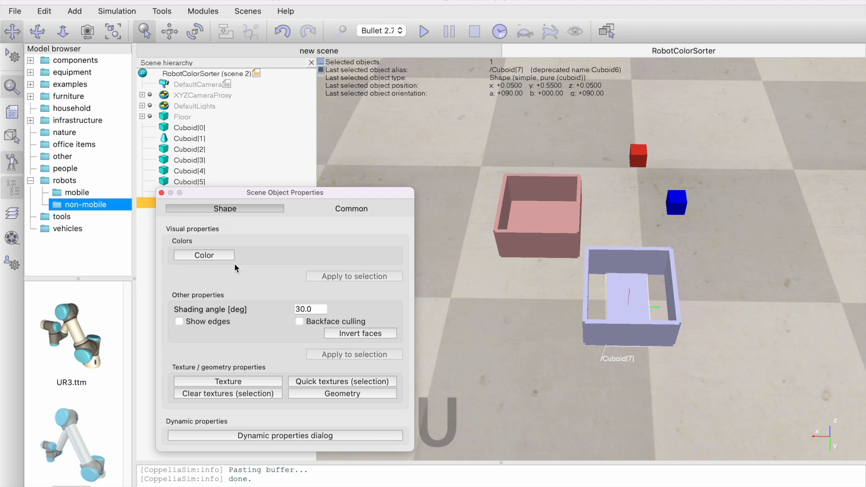
{"action": "left_click_drag", "start_coordinate": [247, 195], "coordinate": [336, 92]}
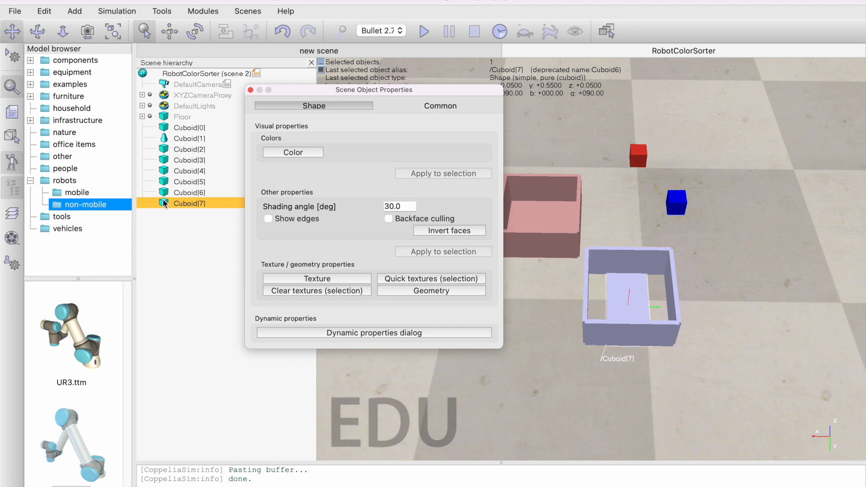
{"action": "left_click", "coordinate": [421, 292]}
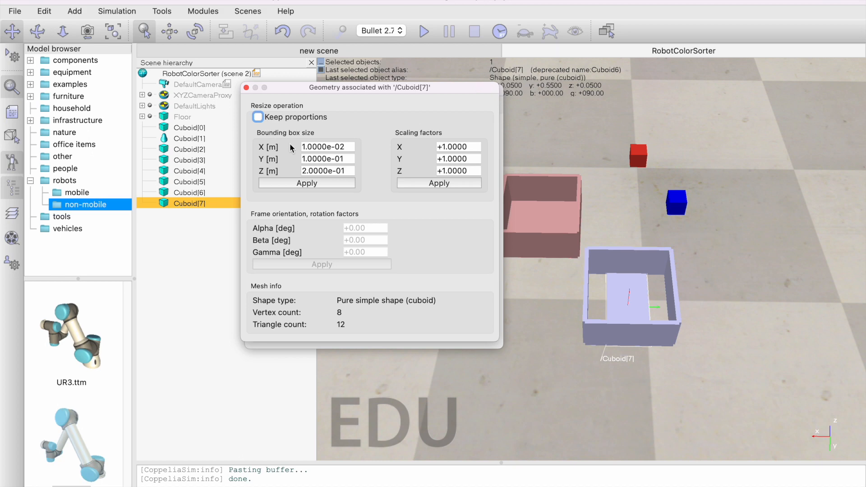
Try resizing the floor plate with proportions kept, to 0.02 × 0.2 × 0.4 m, and undo the resize
{"action": "left_click", "coordinate": [258, 117]}
{"action": "left_click", "coordinate": [304, 171]}
{"action": "type", "text": "2"}
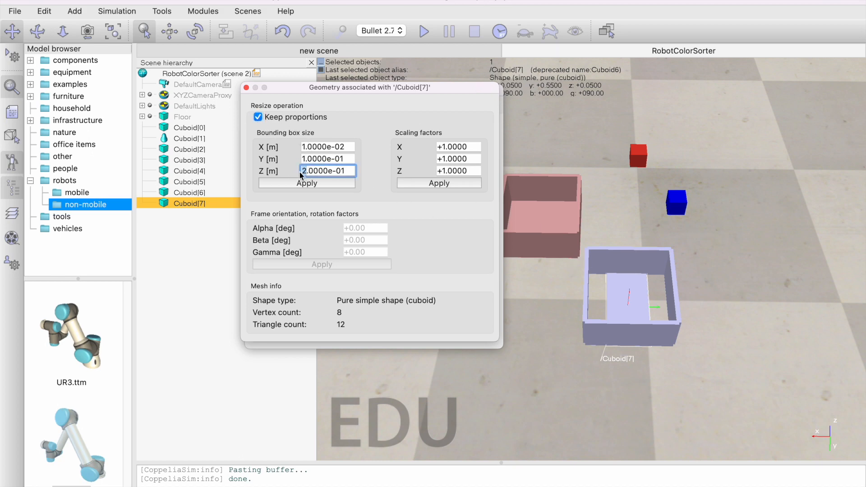
{"action": "left_click", "coordinate": [316, 183]}
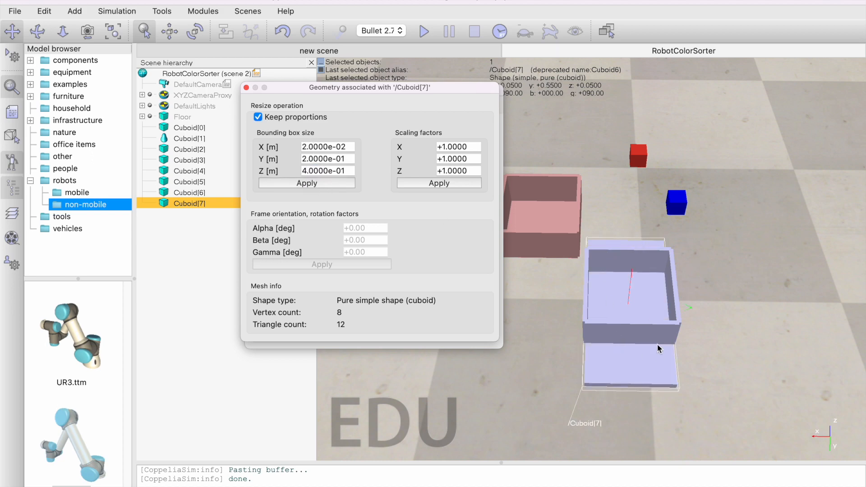
{"action": "left_click", "coordinate": [282, 31]}
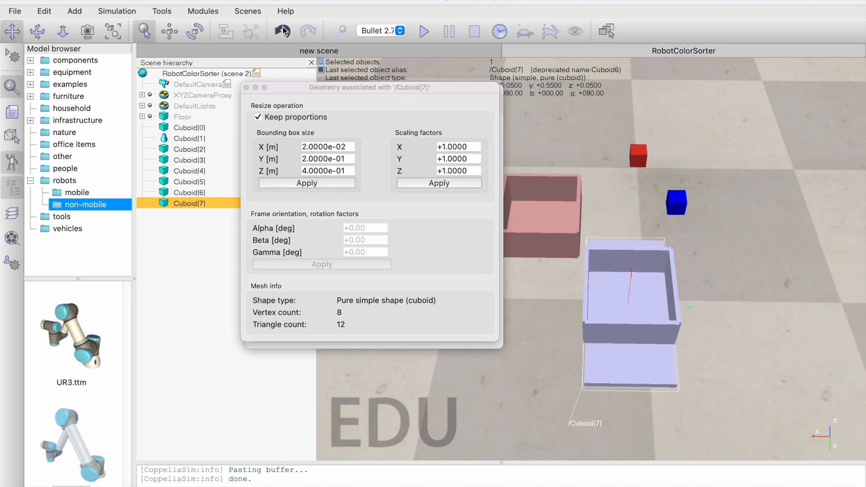
Unlock the floor plate's proportions, set its bounding box Y size to 0.2 m, and close its settings
{"action": "left_click", "coordinate": [259, 118]}
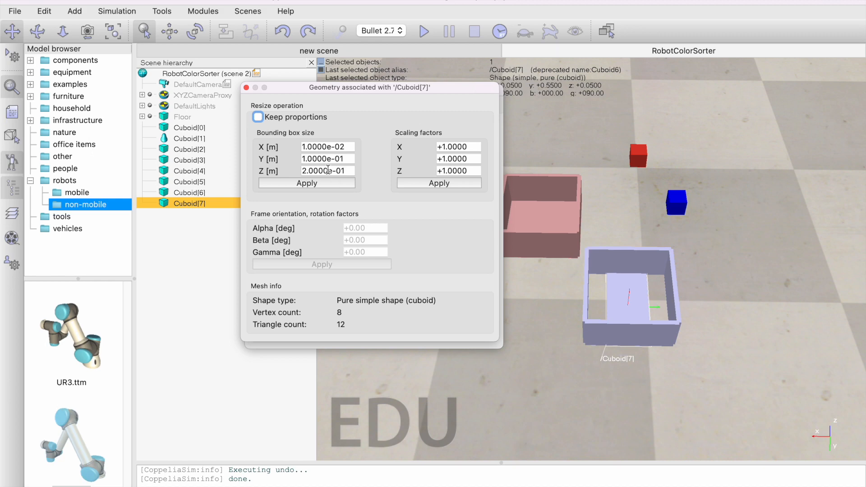
{"action": "double_click", "coordinate": [306, 158]}
{"action": "type", "text": "2"}
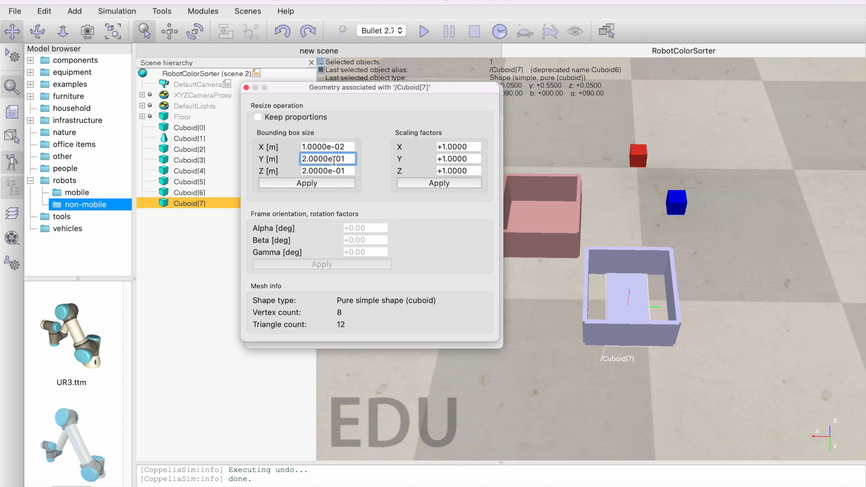
{"action": "left_click", "coordinate": [329, 185]}
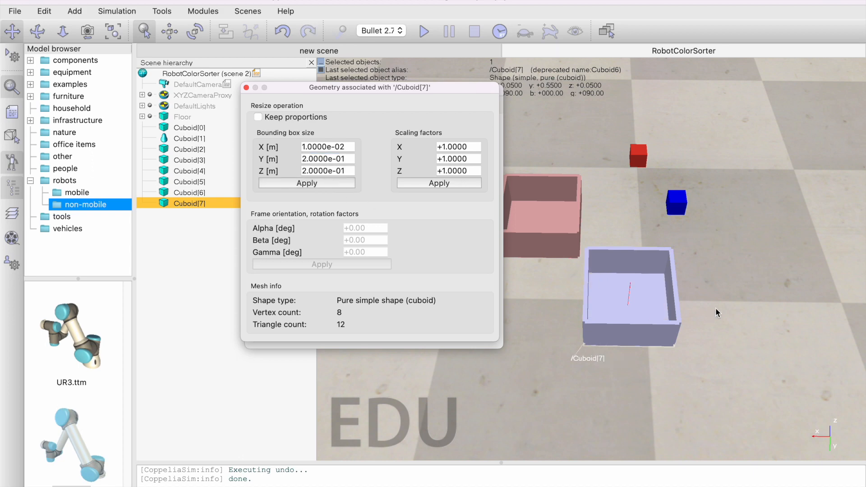
{"action": "middle_click_drag", "start_coordinate": [640, 312], "coordinate": [586, 275]}
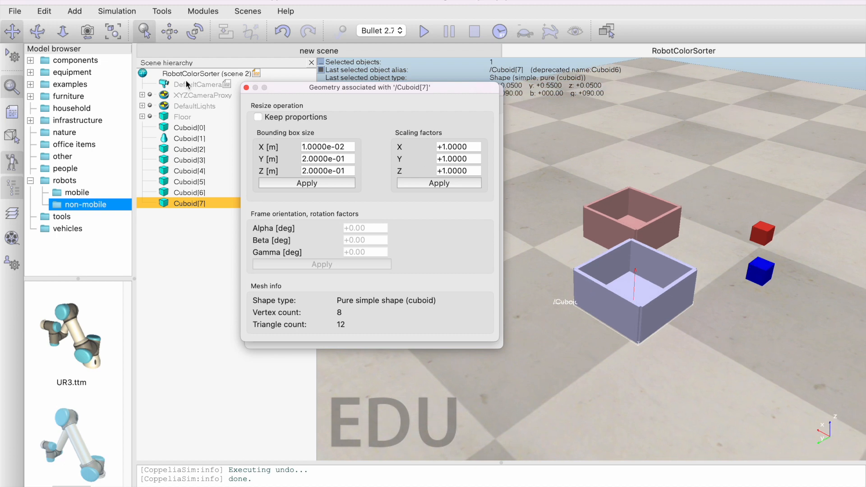
{"action": "left_click", "coordinate": [246, 87]}
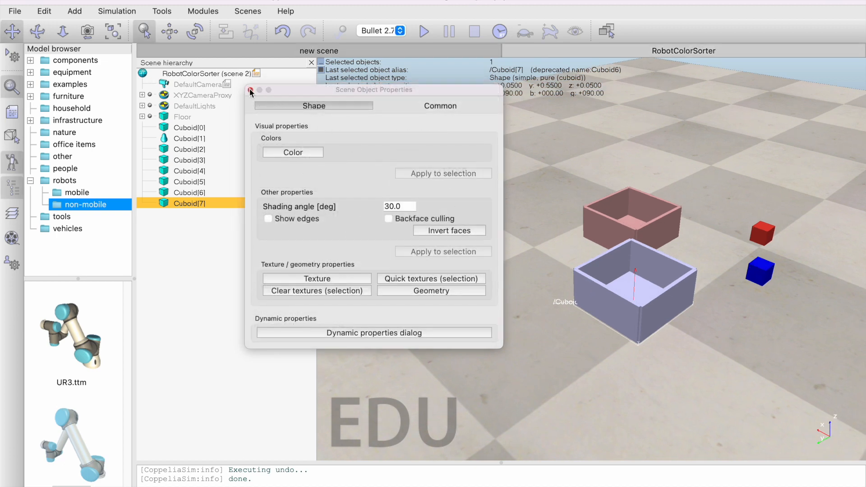
{"action": "left_click", "coordinate": [250, 91]}
Group the lilac bin's four walls and floor plate, Cuboid[3] through Cuboid[7], into one compound shape
{"action": "left_click", "coordinate": [191, 150]}
{"action": "left_click", "coordinate": [194, 159]}
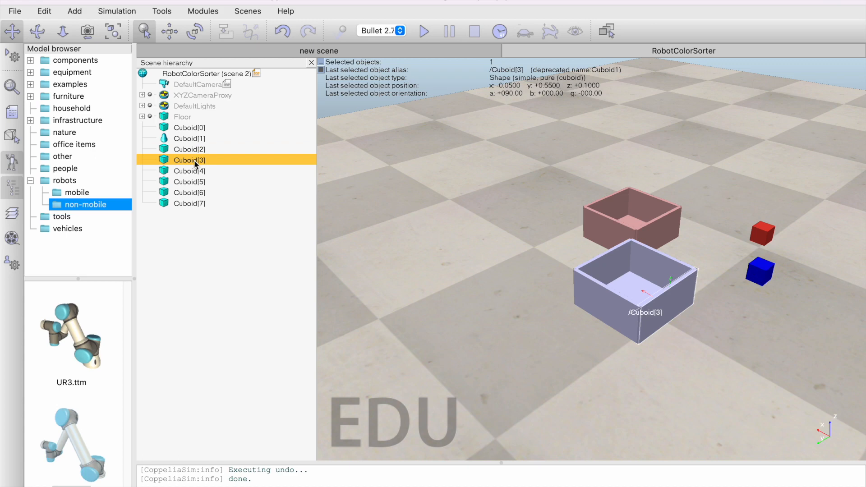
{"action": "left_click", "coordinate": [194, 171]}
{"action": "left_click", "coordinate": [195, 182]}
{"action": "left_click", "coordinate": [196, 192]}
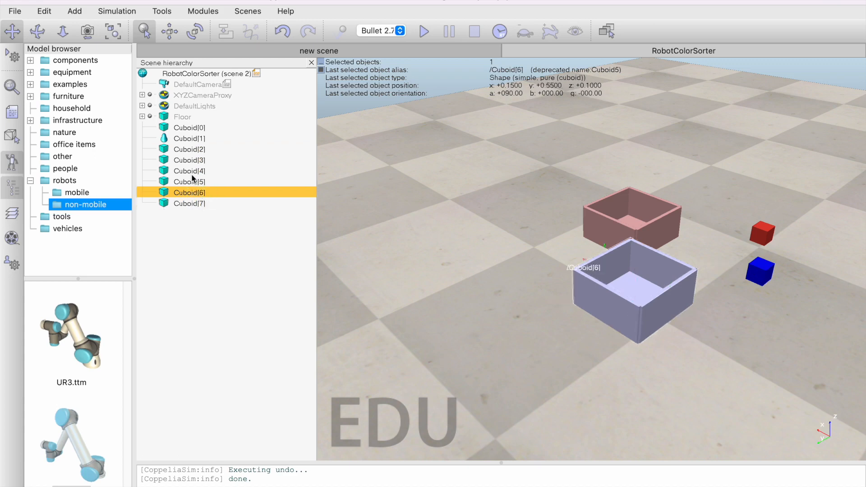
{"action": "left_click", "coordinate": [194, 182]}
{"action": "left_click", "coordinate": [195, 159]}
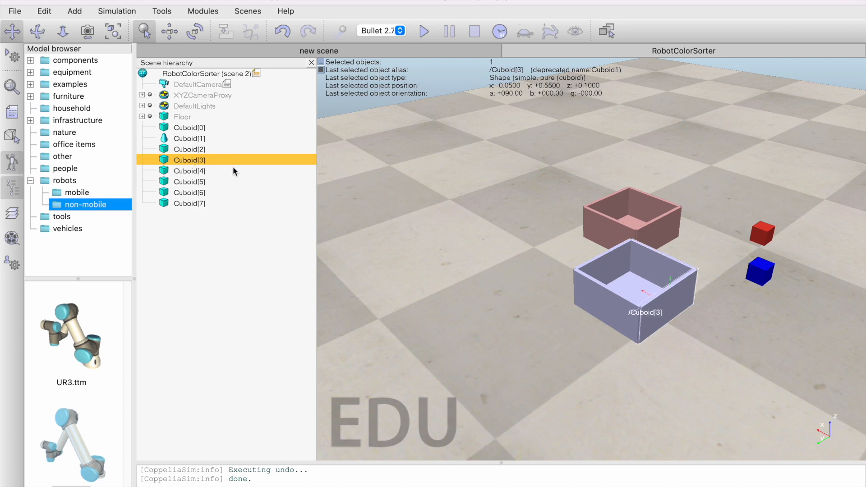
{"action": "left_click", "coordinate": [182, 172], "text": "shift"}
{"action": "left_click", "coordinate": [186, 183], "text": "shift"}
{"action": "left_click", "coordinate": [188, 194], "text": "shift"}
{"action": "left_click", "coordinate": [188, 202], "text": "shift"}
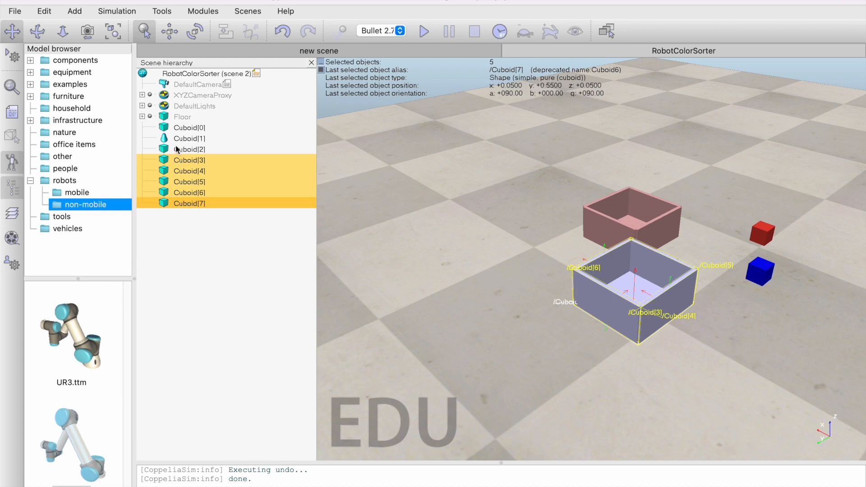
{"action": "right_click", "coordinate": [182, 183]}
{"action": "mouse_move", "coordinate": [223, 232]}
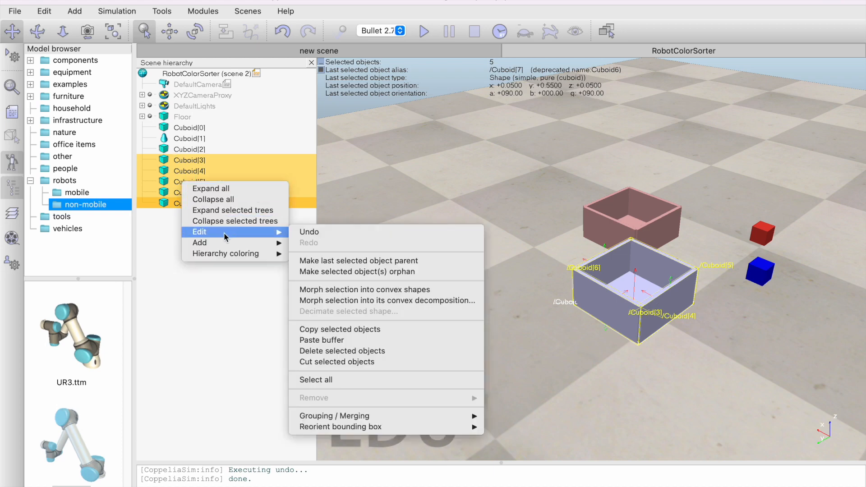
{"action": "mouse_move", "coordinate": [391, 413]}
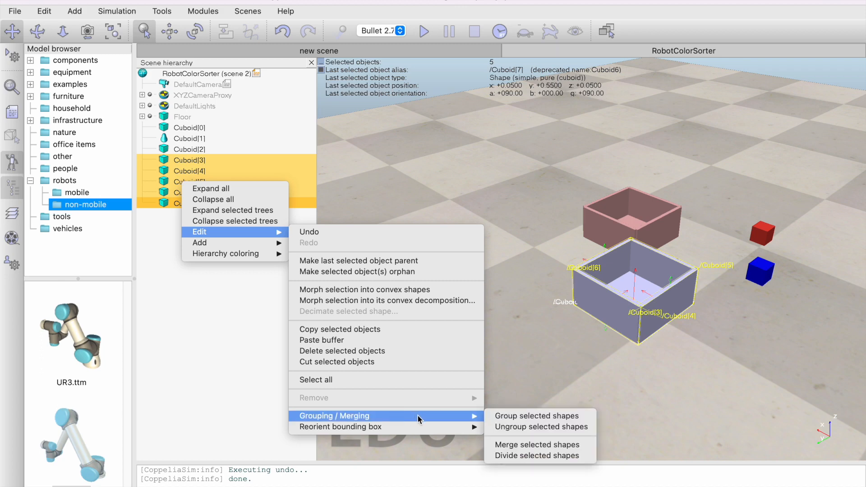
{"action": "left_click", "coordinate": [492, 415]}
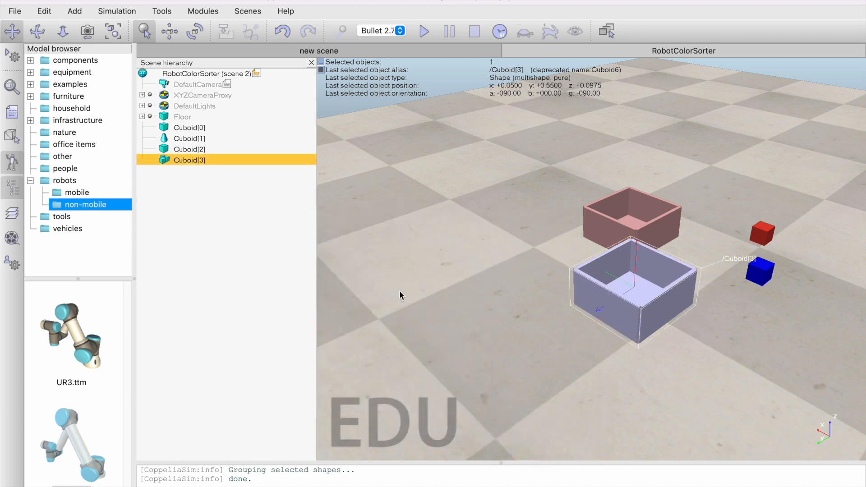
View the grouped bin's shape components in the compound appearance editor, and close its properties
{"action": "double_click", "coordinate": [165, 160]}
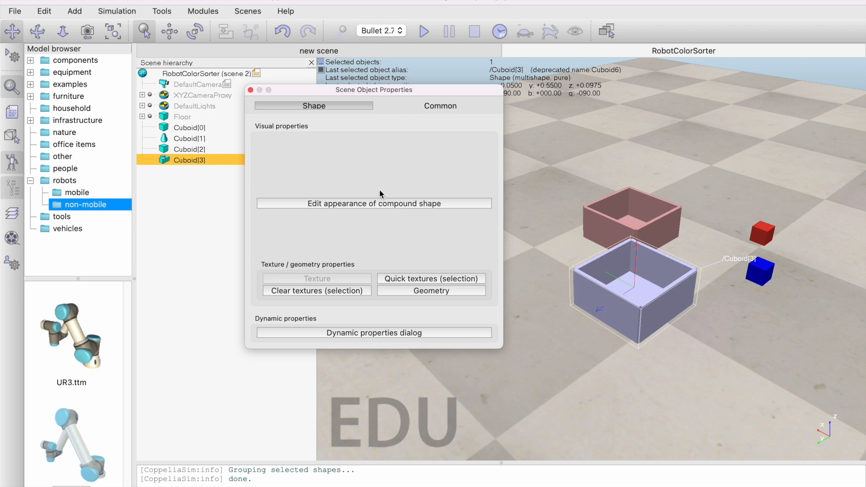
{"action": "left_click", "coordinate": [367, 205]}
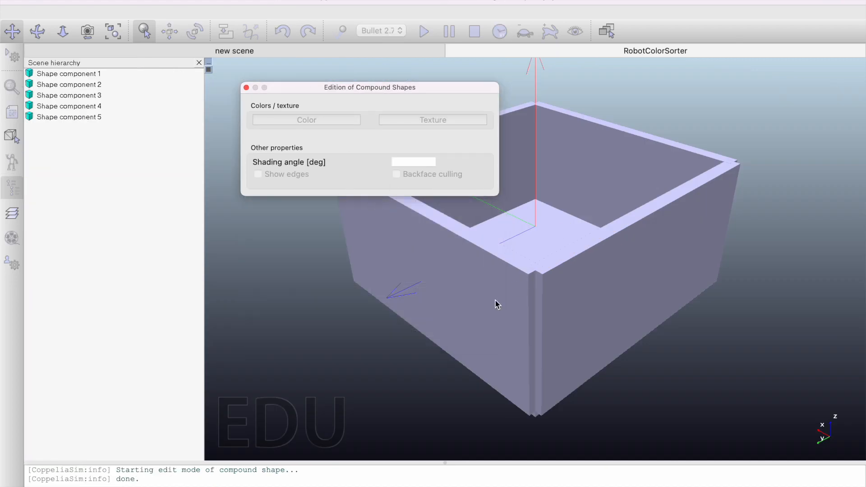
{"action": "left_click", "coordinate": [247, 87]}
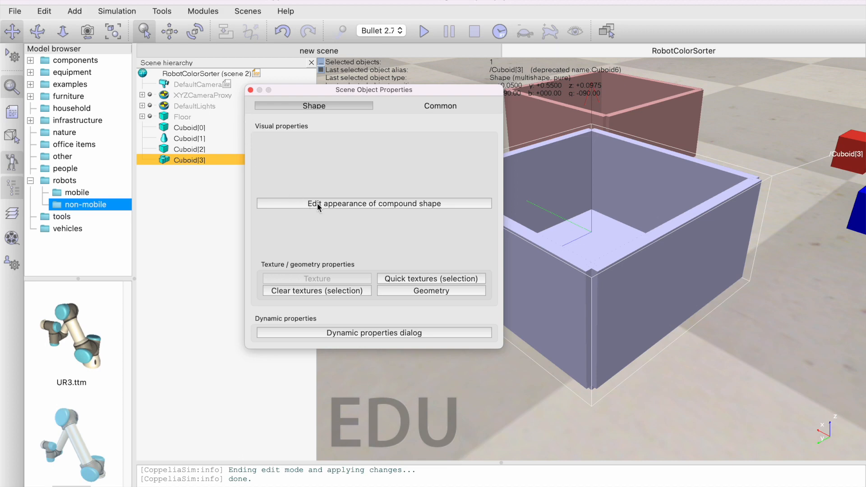
{"action": "left_click", "coordinate": [250, 90]}
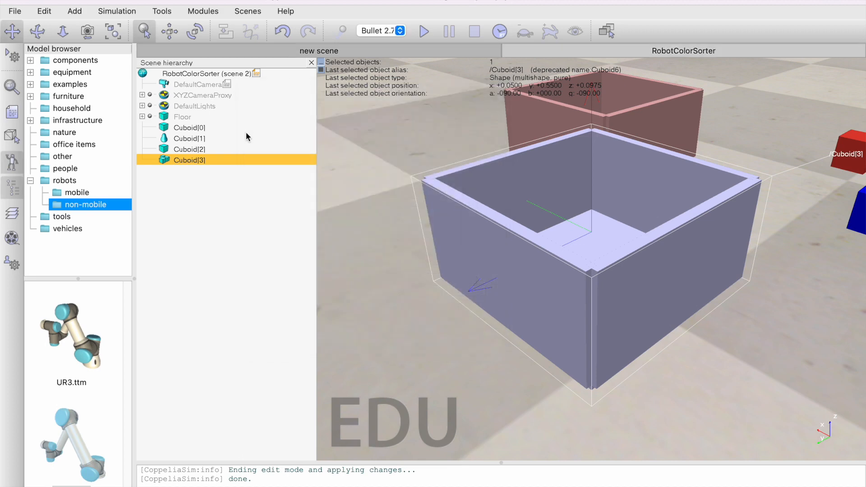
Ungroup the lilac bin's compound shape back into its separate plates
{"action": "right_click", "coordinate": [164, 158]}
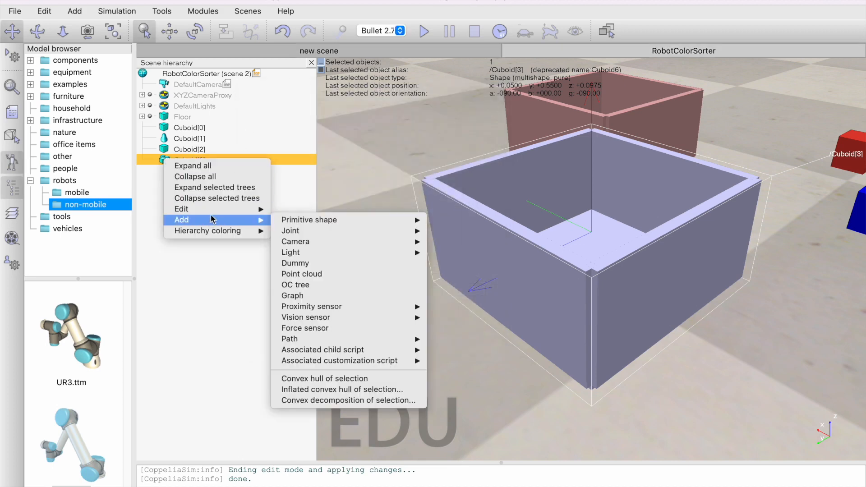
{"action": "mouse_move", "coordinate": [212, 215]}
{"action": "mouse_move", "coordinate": [372, 393]}
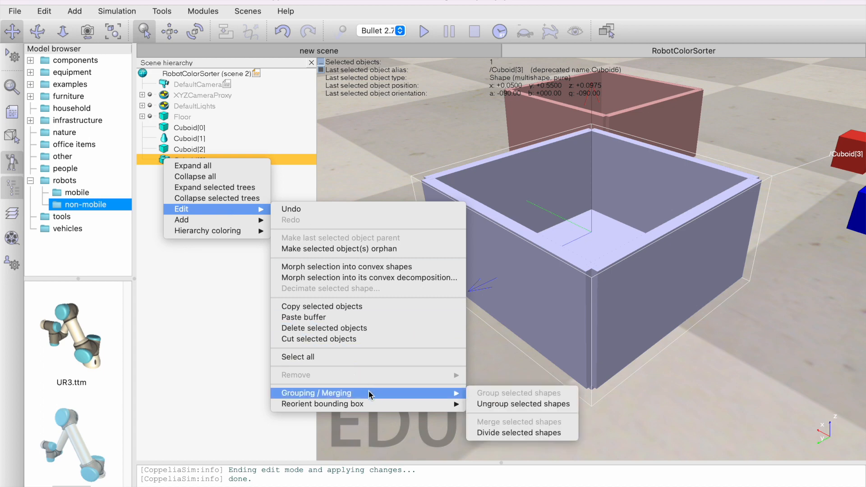
{"action": "left_click", "coordinate": [491, 403]}
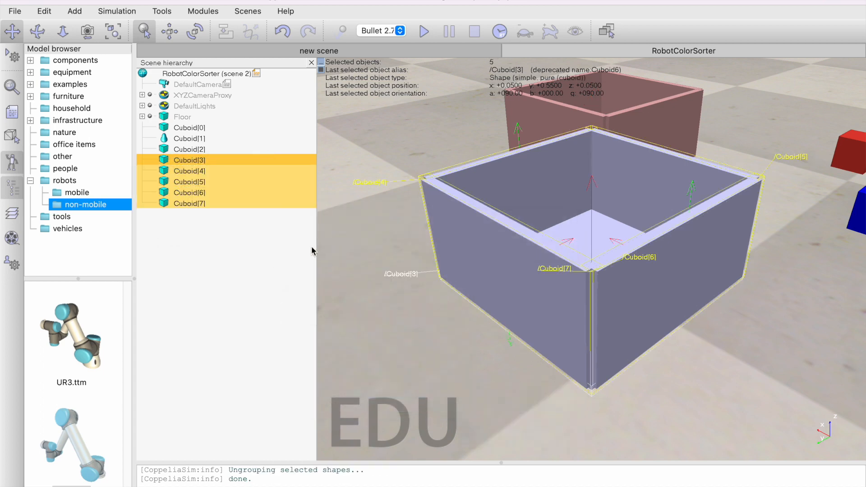
Merge the five separate bin plates, Cuboid[3] through Cuboid[7], into one non-pure shape, accepting the loss of pure shapes
{"action": "right_click", "coordinate": [196, 177]}
{"action": "mouse_move", "coordinate": [271, 226]}
{"action": "mouse_move", "coordinate": [484, 409]}
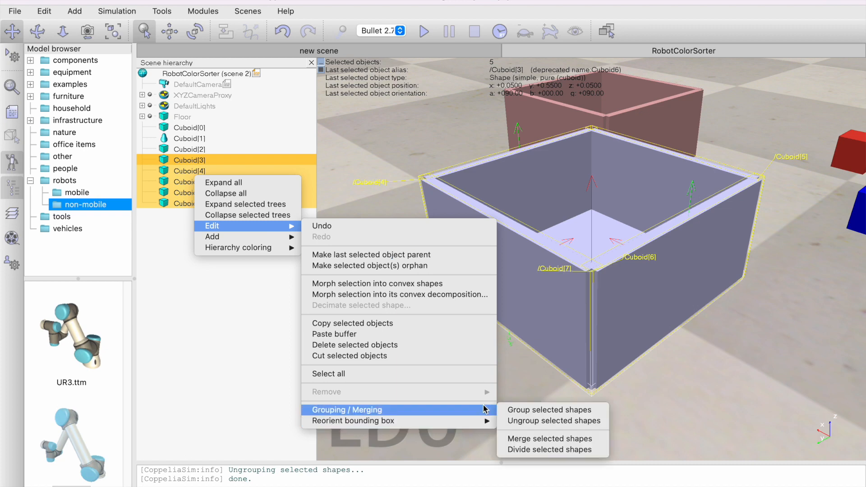
{"action": "left_click", "coordinate": [550, 439]}
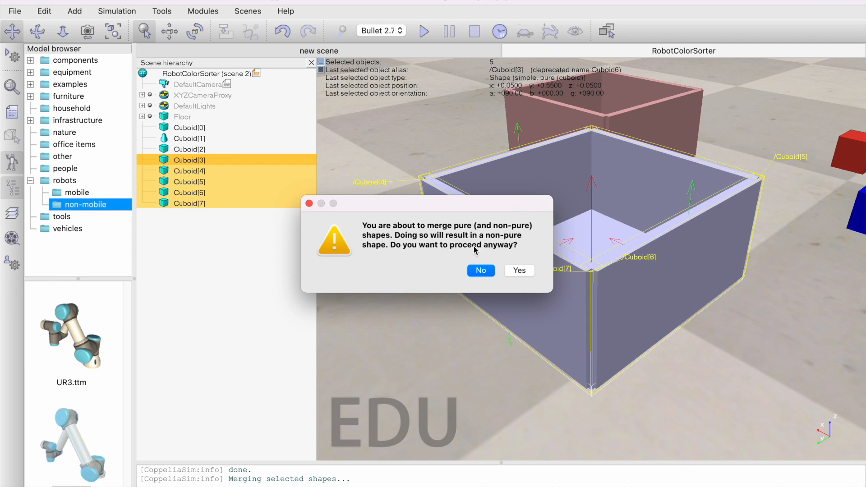
{"action": "left_click", "coordinate": [519, 271]}
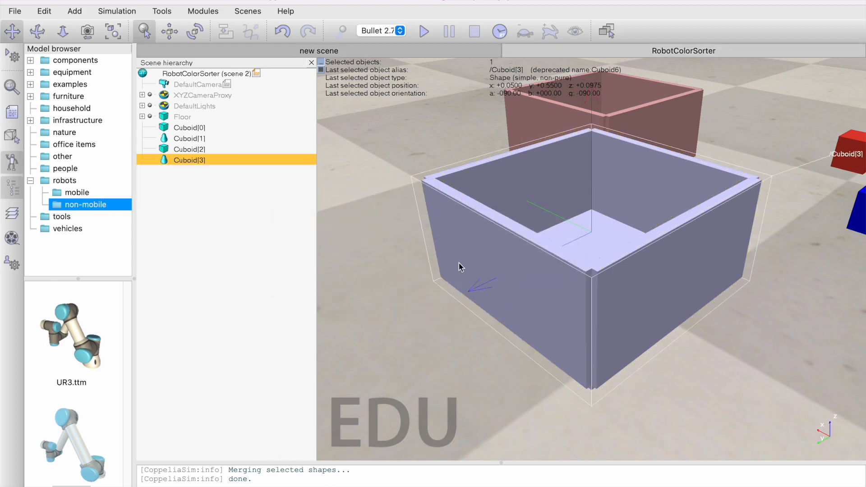
Try scaling the merged bin proportionally to a bounding box Y size of 0.41 m, and undo the resize
{"action": "double_click", "coordinate": [165, 160]}
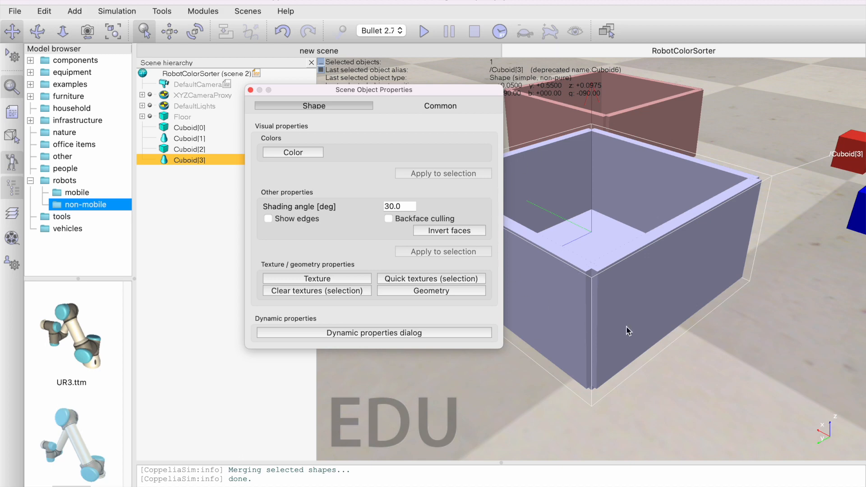
{"action": "left_click", "coordinate": [424, 292]}
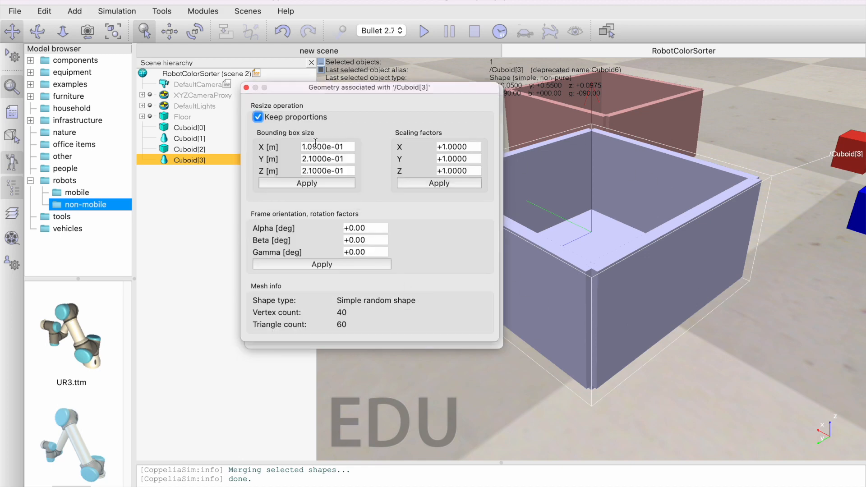
{"action": "left_click", "coordinate": [304, 157]}
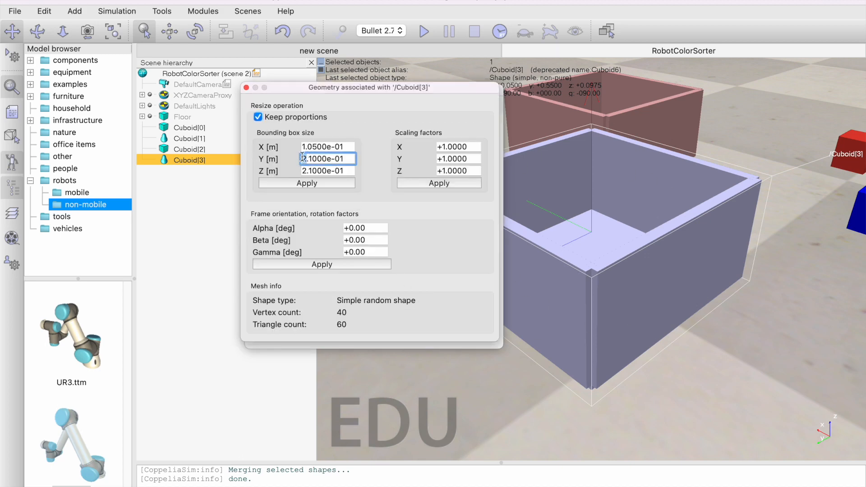
{"action": "key", "text": "Delete"}
{"action": "type", "text": "4"}
{"action": "left_click", "coordinate": [310, 181]}
{"action": "scroll", "coordinate": [641, 263], "scroll_direction": "down", "scroll_amount": 4}
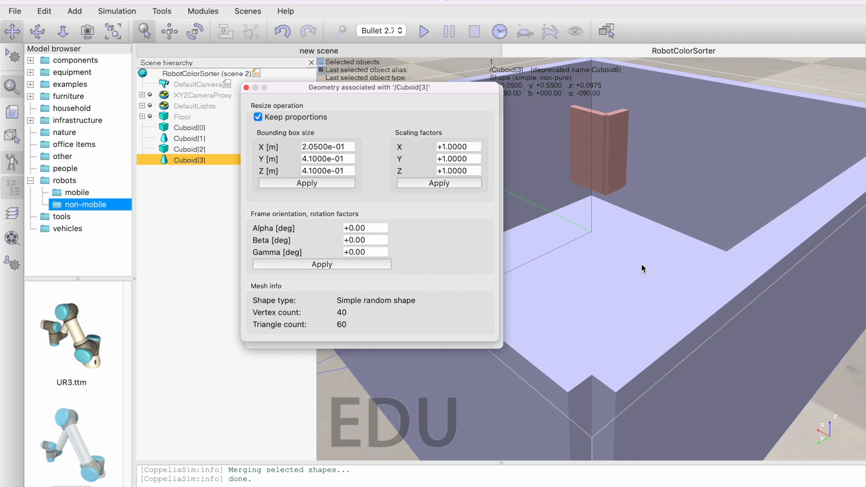
{"action": "left_click", "coordinate": [282, 33]}
Recolour the merged bin light blue by setting its ambient/diffuse hue to 0.54, and close its properties
{"action": "left_click", "coordinate": [293, 153]}
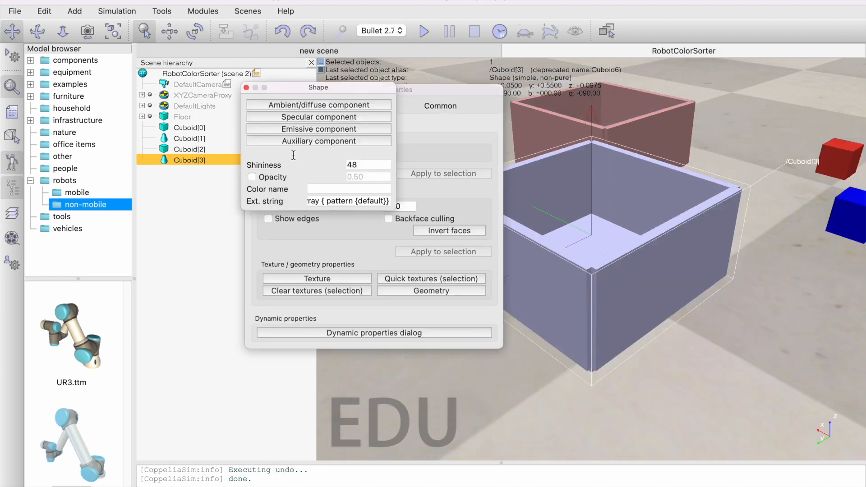
{"action": "left_click", "coordinate": [307, 104]}
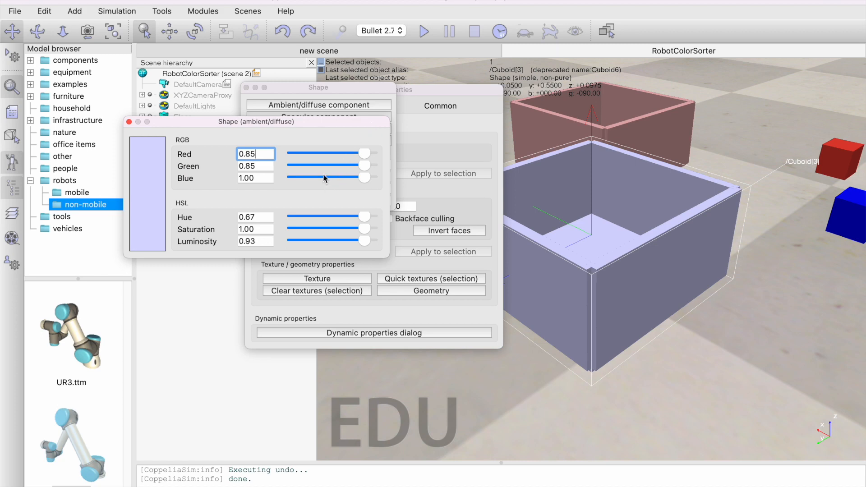
{"action": "left_click_drag", "start_coordinate": [363, 217], "coordinate": [314, 218]}
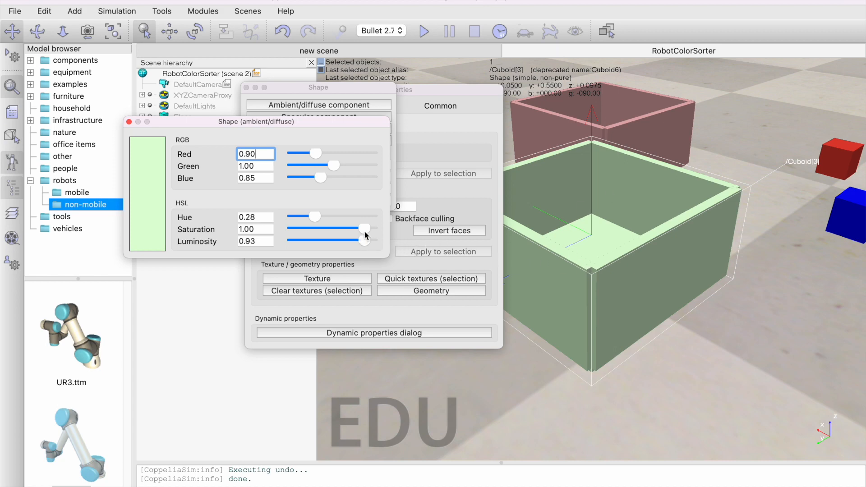
{"action": "left_click_drag", "start_coordinate": [314, 217], "coordinate": [335, 219]}
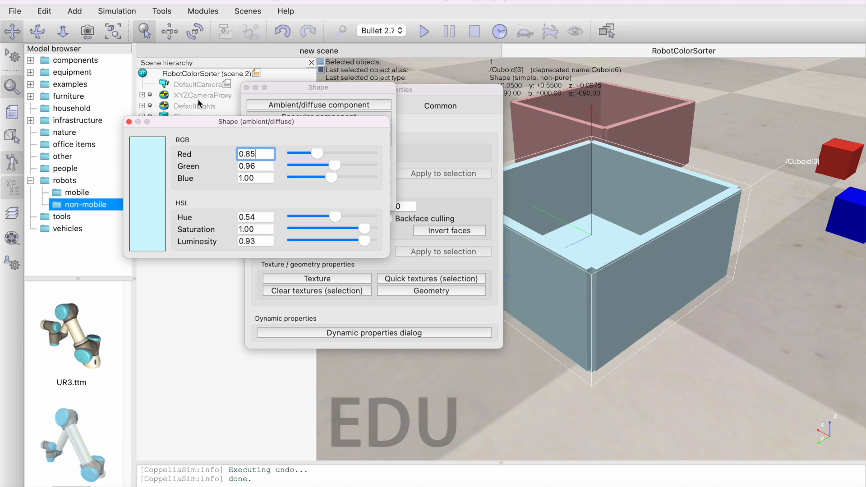
{"action": "left_click", "coordinate": [129, 122]}
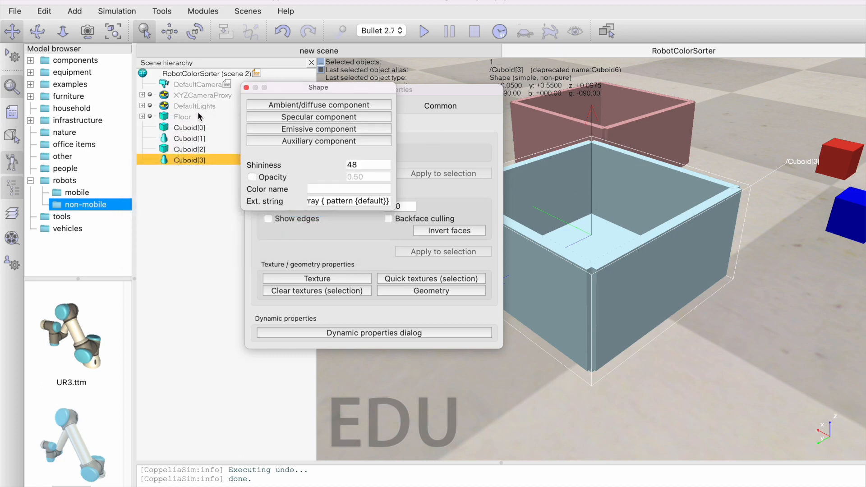
{"action": "left_click", "coordinate": [246, 88]}
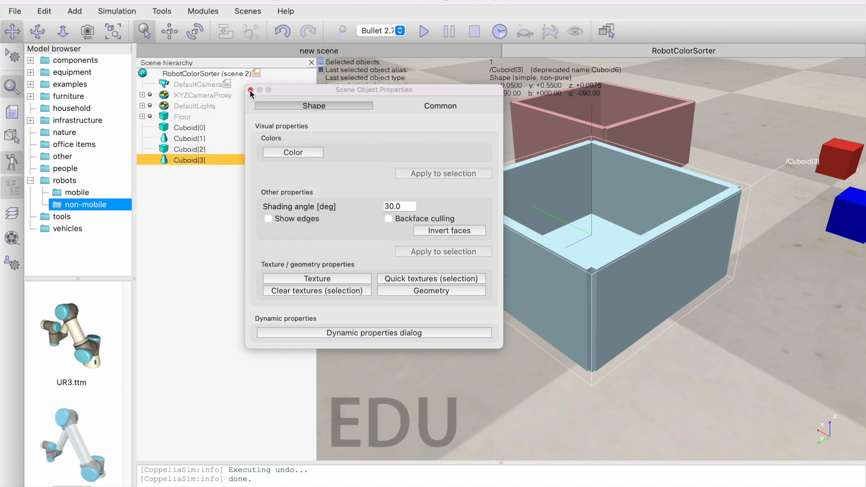
{"action": "left_click", "coordinate": [250, 90]}
Duplicate the blue cube, Cuboid[2], in place
{"action": "scroll", "coordinate": [640, 239], "scroll_direction": "up", "scroll_amount": 2}
{"action": "scroll", "coordinate": [640, 239], "scroll_direction": "down", "scroll_amount": 5}
{"action": "middle_click_drag", "start_coordinate": [631, 226], "coordinate": [616, 244]}
{"action": "left_click_drag", "start_coordinate": [679, 172], "coordinate": [585, 189]}
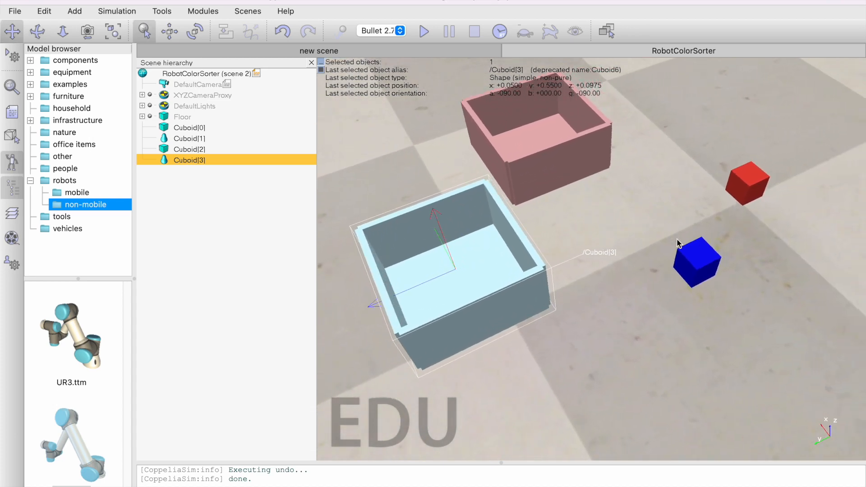
{"action": "left_click", "coordinate": [699, 267]}
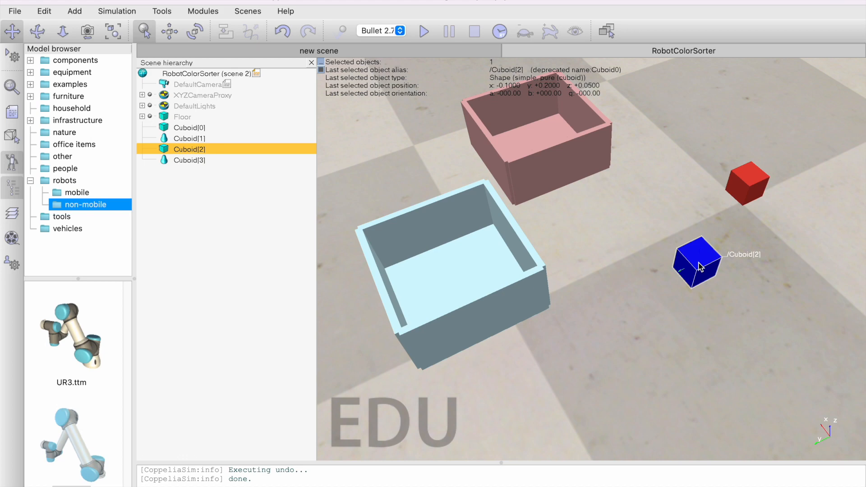
{"action": "key", "text": "ctrl+c"}
{"action": "key", "text": "ctrl+v"}
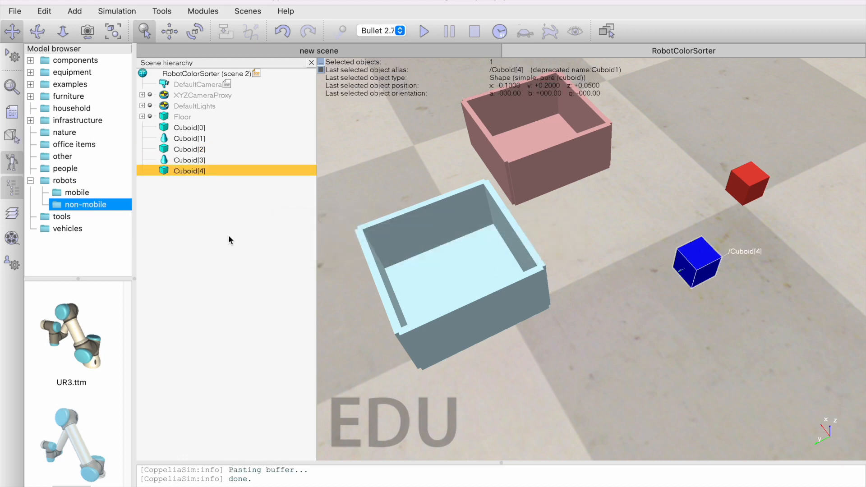
Open the ambient/diffuse colour settings of the copied cube, Cuboid[4]
{"action": "double_click", "coordinate": [163, 170]}
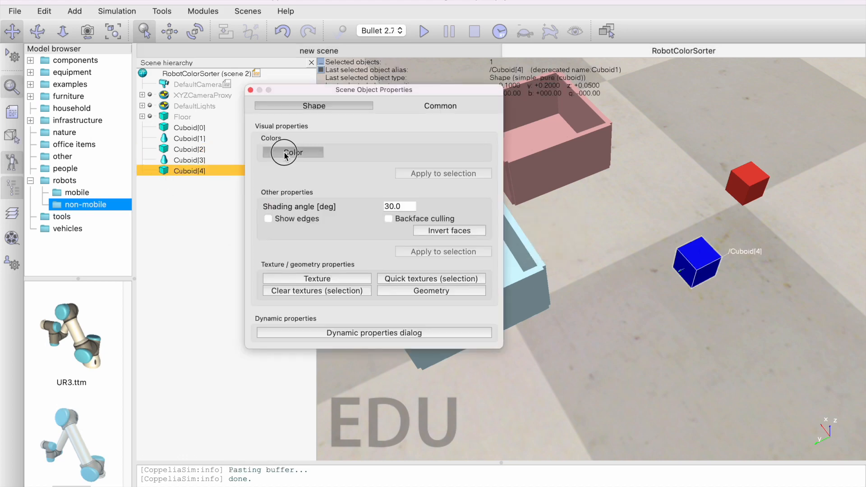
{"action": "left_click", "coordinate": [285, 153]}
{"action": "left_click", "coordinate": [308, 104]}
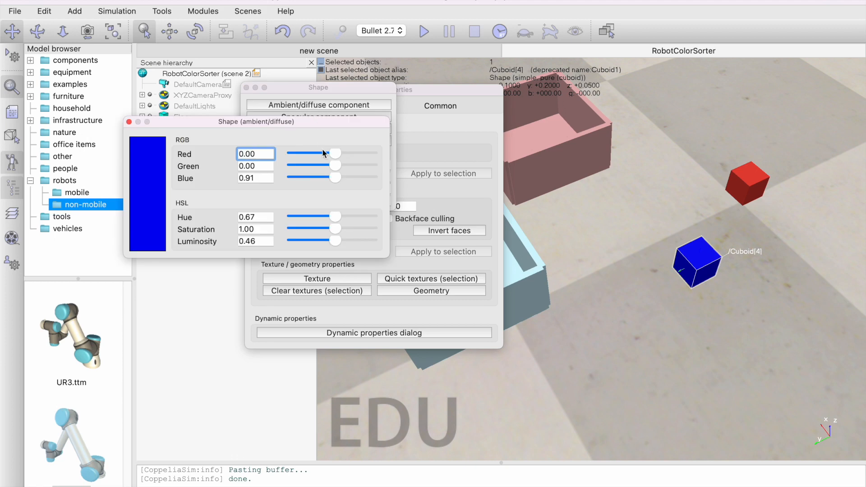
Try a green-teal colour on the copied cube with red 0.00, green 0.85 and blue 0.67
{"action": "left_click_drag", "start_coordinate": [334, 153], "coordinate": [266, 178]}
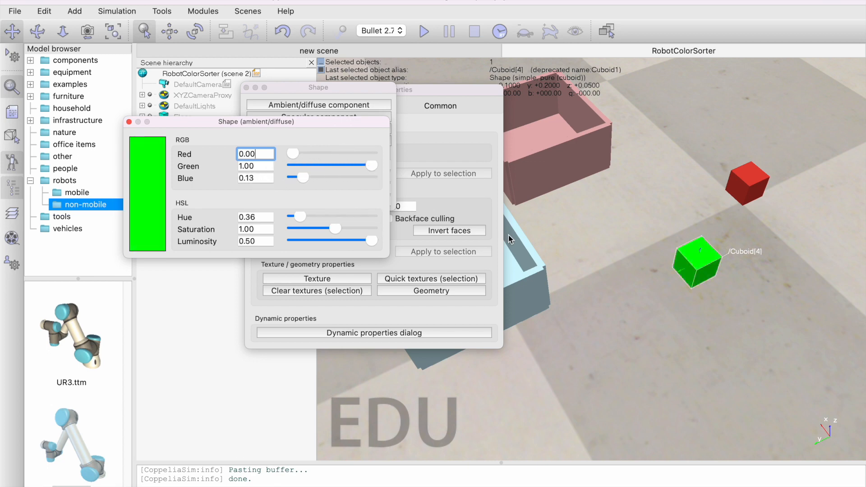
{"action": "left_click_drag", "start_coordinate": [370, 169], "coordinate": [425, 173]}
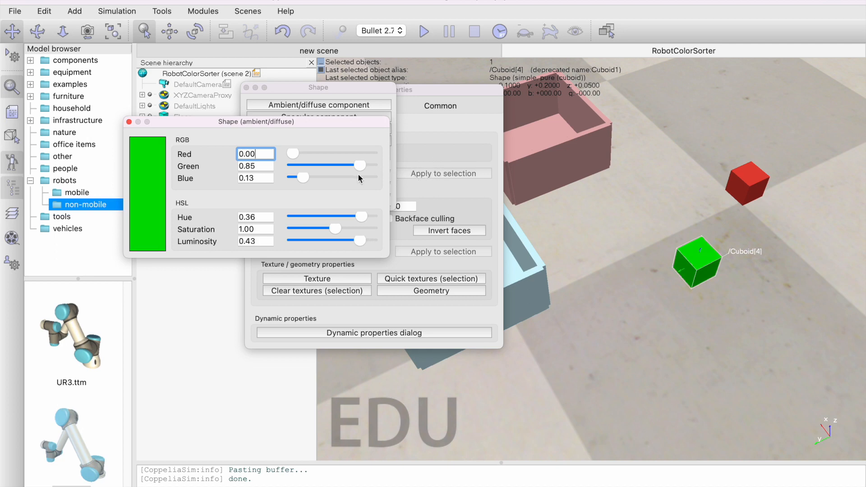
{"action": "mouse_move", "coordinate": [308, 179]}
{"action": "left_mouse_down"}
{"action": "mouse_move", "coordinate": [290, 176]}
{"action": "mouse_move", "coordinate": [306, 192]}
{"action": "left_mouse_up"}
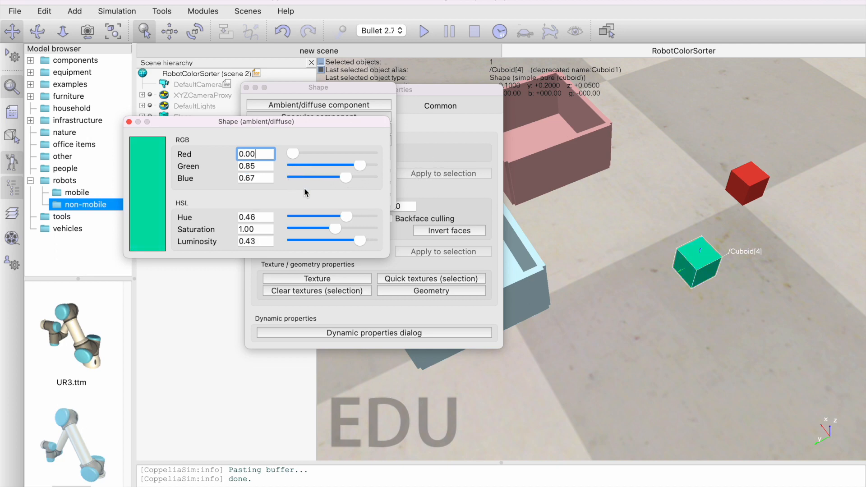
Try reaching a yellow tone on the copied cube by adjusting its hue, saturation and luminosity
{"action": "left_click_drag", "start_coordinate": [352, 219], "coordinate": [398, 230]}
{"action": "left_click_drag", "start_coordinate": [302, 219], "coordinate": [242, 217]}
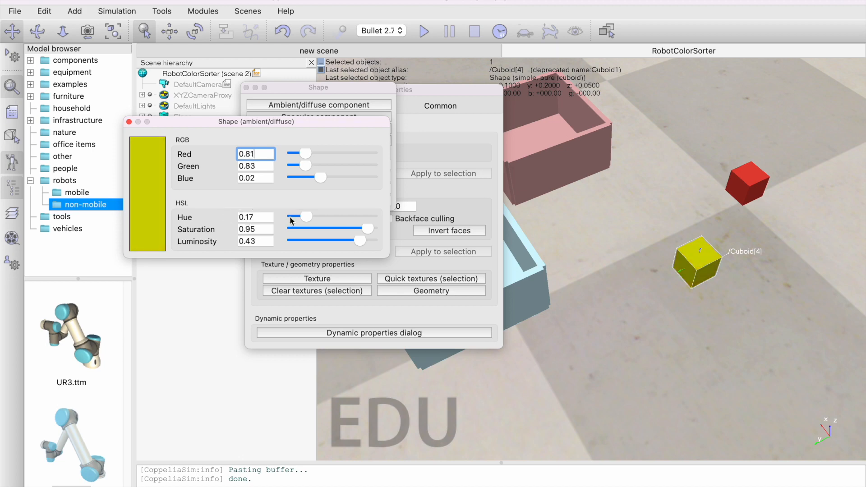
{"action": "left_click_drag", "start_coordinate": [360, 240], "coordinate": [346, 229]}
{"action": "left_click", "coordinate": [299, 218]}
{"action": "left_click", "coordinate": [297, 217]}
{"action": "left_click_drag", "start_coordinate": [294, 241], "coordinate": [350, 218]}
{"action": "mouse_move", "coordinate": [295, 217]}
{"action": "left_mouse_down"}
{"action": "mouse_move", "coordinate": [317, 217]}
{"action": "mouse_move", "coordinate": [301, 216]}
{"action": "mouse_move", "coordinate": [309, 216]}
{"action": "left_mouse_up"}
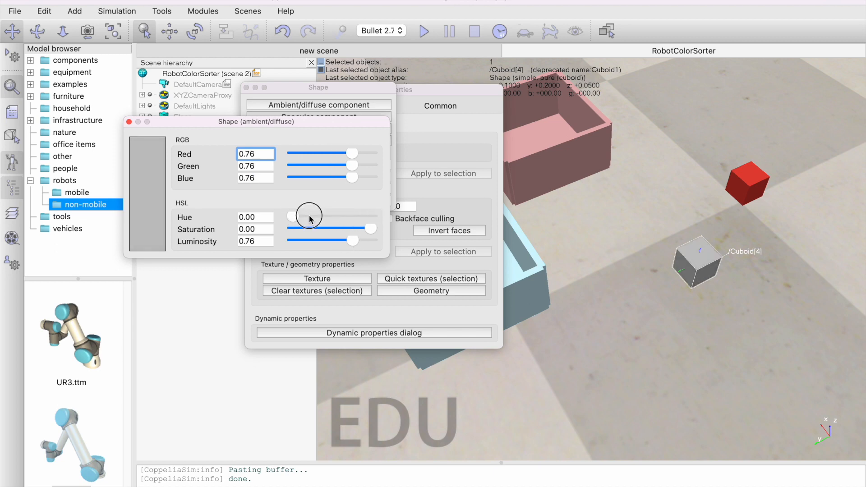
{"action": "left_click_drag", "start_coordinate": [370, 229], "coordinate": [347, 227]}
{"action": "left_click", "coordinate": [340, 227]}
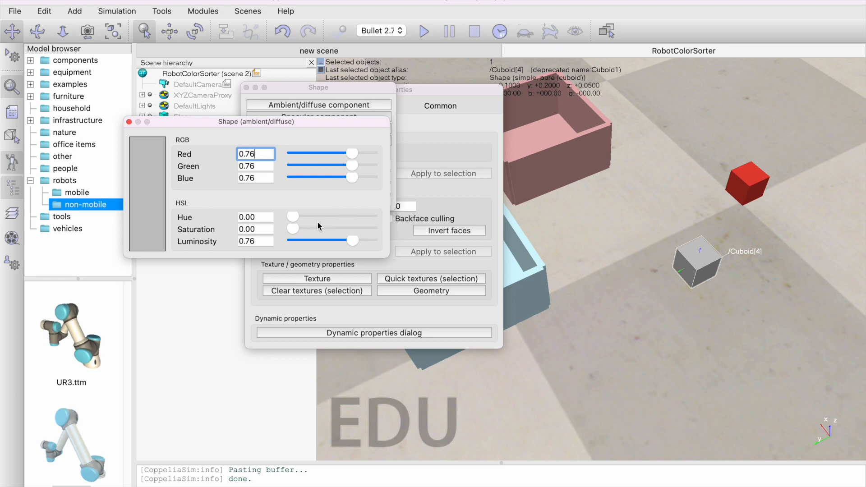
Set the copied cube's colour to golden yellow with red 1.00, green 0.85 and blue 0.00, and close its properties
{"action": "left_click_drag", "start_coordinate": [290, 217], "coordinate": [302, 218]}
{"action": "left_click_drag", "start_coordinate": [353, 167], "coordinate": [285, 179]}
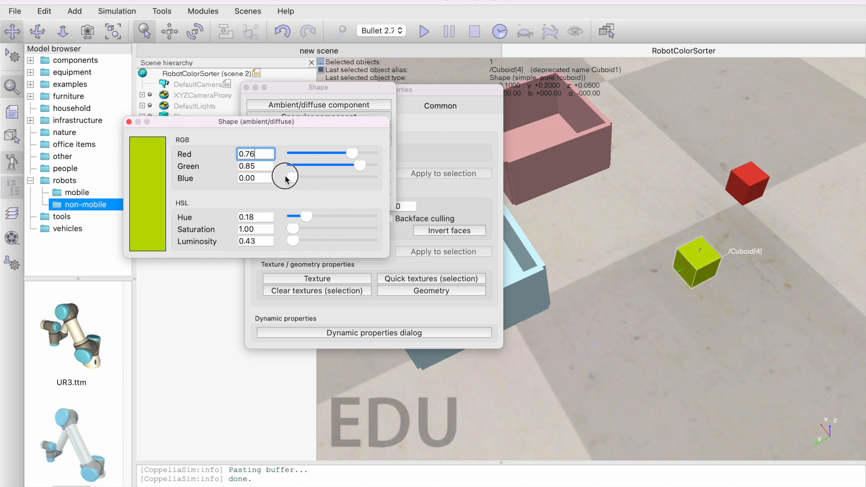
{"action": "left_click_drag", "start_coordinate": [352, 153], "coordinate": [374, 155]}
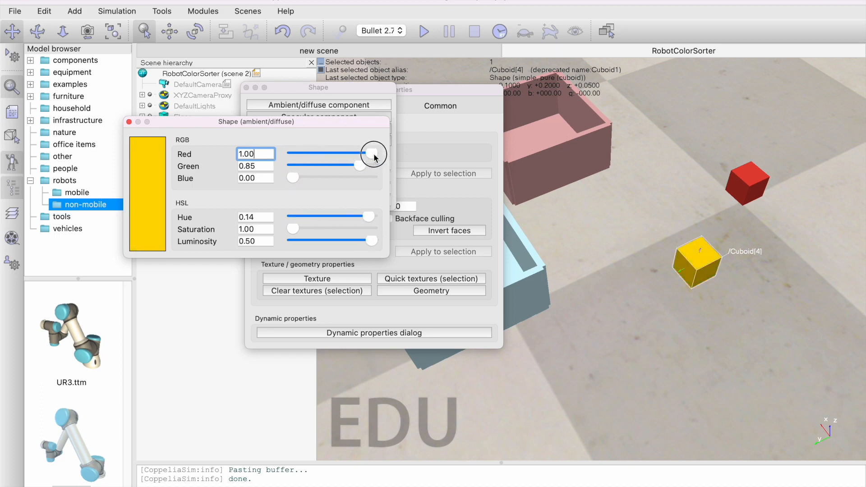
{"action": "left_click", "coordinate": [129, 122]}
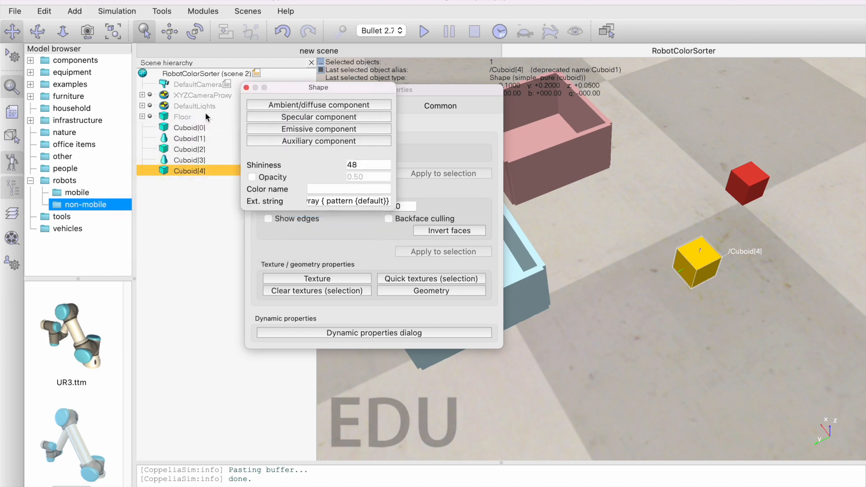
{"action": "left_click", "coordinate": [246, 87]}
{"action": "left_click", "coordinate": [253, 88]}
Duplicate the light blue bin, Cuboid[3], in place
{"action": "left_click", "coordinate": [441, 283]}
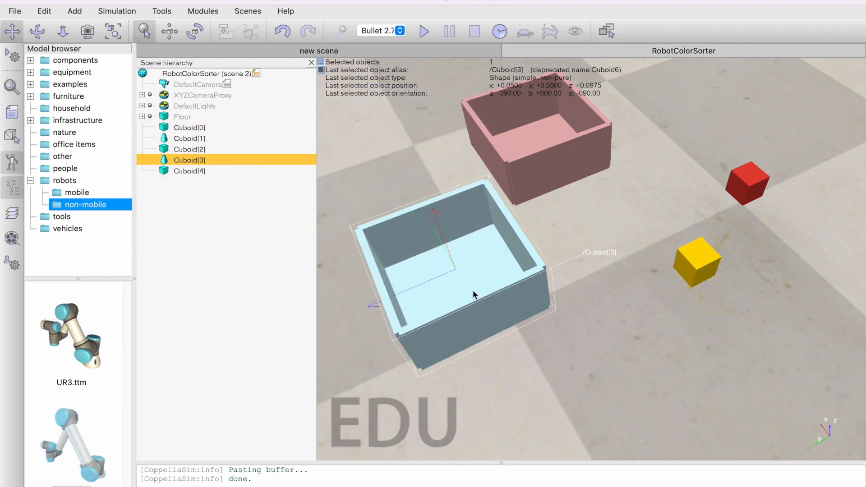
{"action": "key", "text": "ctrl+c"}
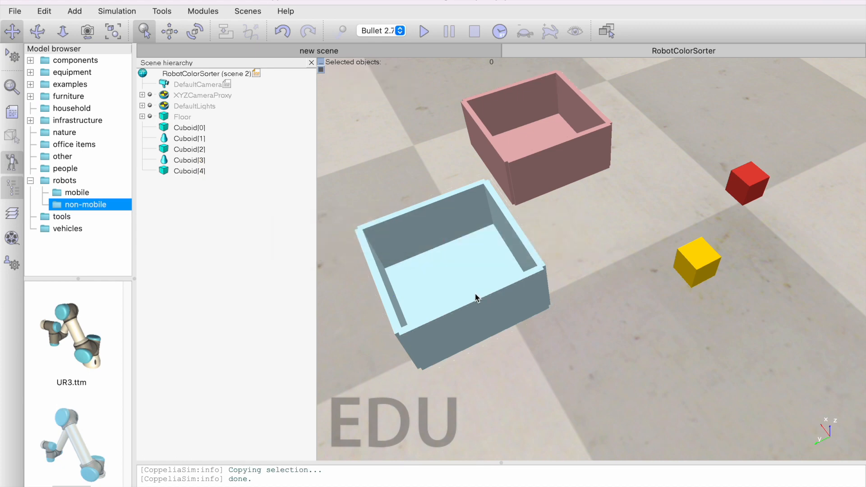
{"action": "key", "text": "ctrl+v"}
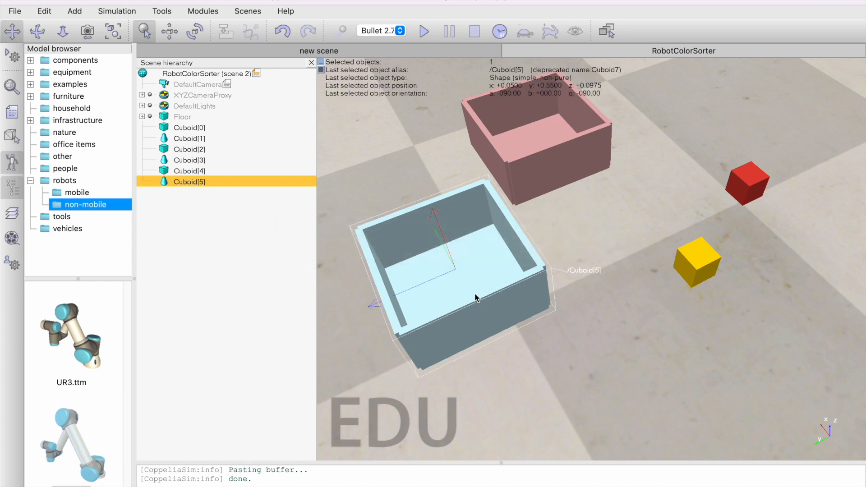
Recolour the copied bin, Cuboid[5], pale yellow by setting its ambient/diffuse hue to 0.16, and close its properties
{"action": "double_click", "coordinate": [164, 182]}
{"action": "left_click", "coordinate": [284, 156]}
{"action": "left_click", "coordinate": [312, 107]}
{"action": "left_click", "coordinate": [313, 218]}
{"action": "left_click_drag", "start_coordinate": [307, 217], "coordinate": [247, 217]}
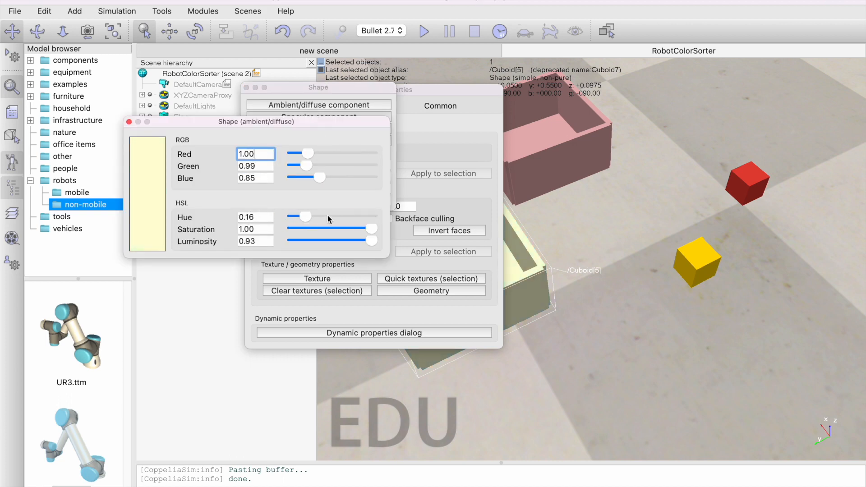
{"action": "left_click", "coordinate": [129, 121]}
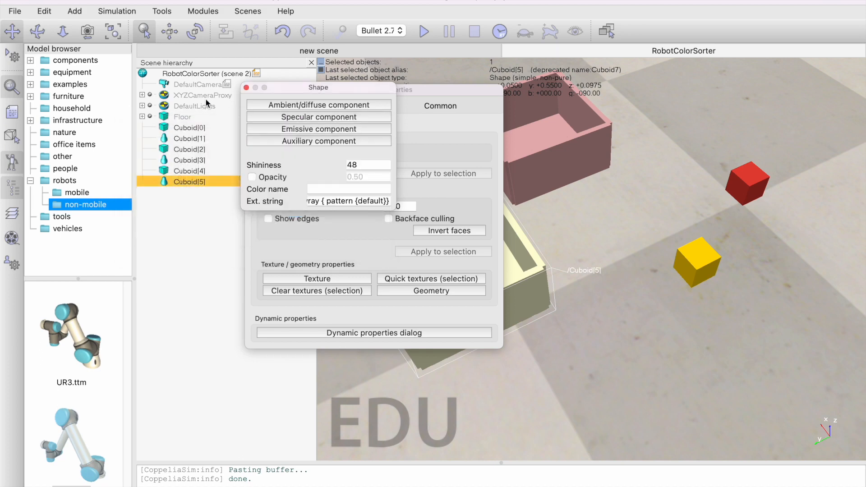
{"action": "left_click", "coordinate": [247, 87]}
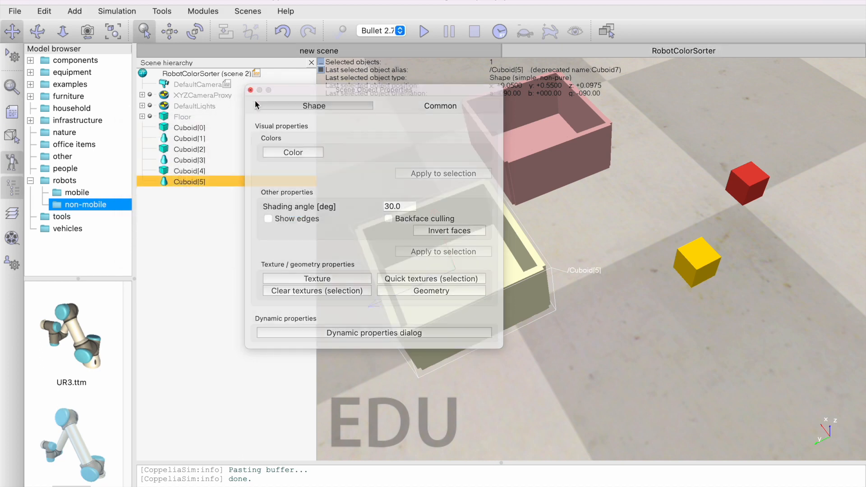
Line up the bins in a row by moving the pale yellow bin to X -0.2 m and the pink bin beside the light blue one
{"action": "left_click", "coordinate": [170, 31]}
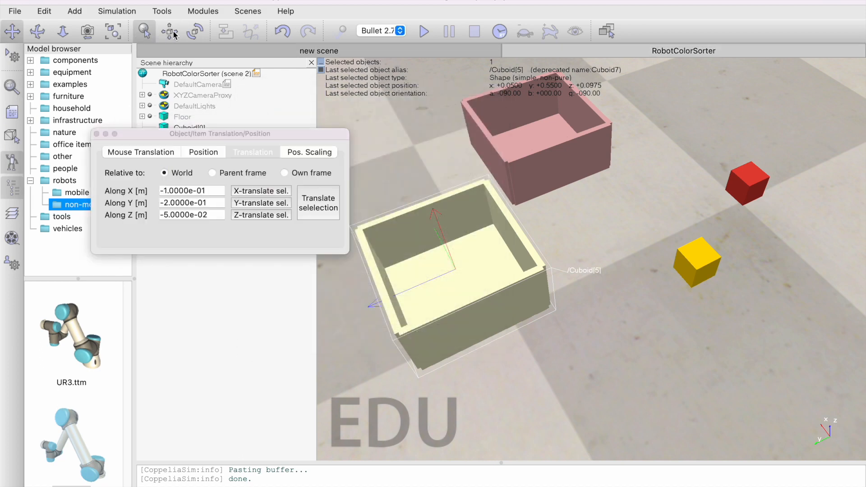
{"action": "left_click_drag", "start_coordinate": [432, 298], "coordinate": [490, 438]}
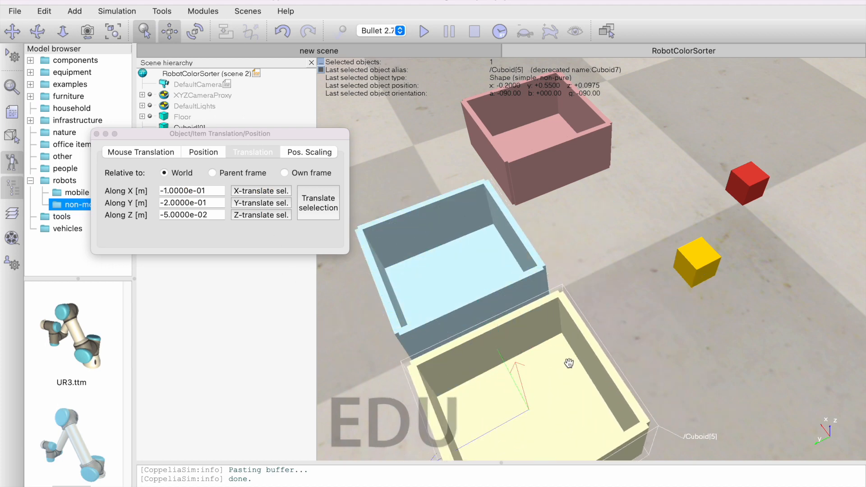
{"action": "left_click", "coordinate": [557, 141]}
{"action": "left_click_drag", "start_coordinate": [549, 146], "coordinate": [379, 194]}
{"action": "left_click_drag", "start_coordinate": [408, 193], "coordinate": [407, 191]}
Spread out the yellow, red and blue cubes near the bins, placing the blue cube at X -0.05 m, Y 0.1 m, and clear the selection
{"action": "left_click", "coordinate": [693, 248]}
{"action": "left_click_drag", "start_coordinate": [692, 248], "coordinate": [661, 133]}
{"action": "left_click", "coordinate": [739, 178]}
{"action": "left_click_drag", "start_coordinate": [739, 178], "coordinate": [720, 144]}
{"action": "left_click", "coordinate": [720, 175]}
{"action": "left_click_drag", "start_coordinate": [692, 273], "coordinate": [690, 247]}
{"action": "scroll", "coordinate": [691, 247], "scroll_direction": "down", "scroll_amount": 3}
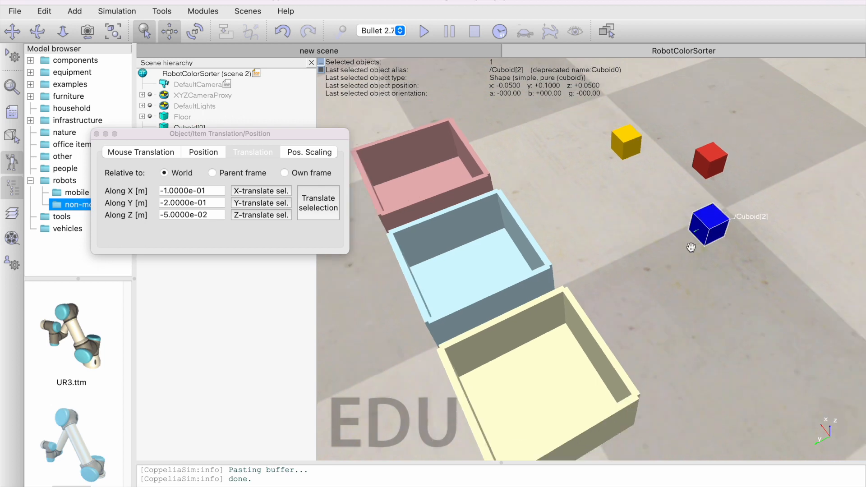
{"action": "middle_click_drag", "start_coordinate": [654, 259], "coordinate": [606, 243]}
{"action": "key", "text": "Escape"}
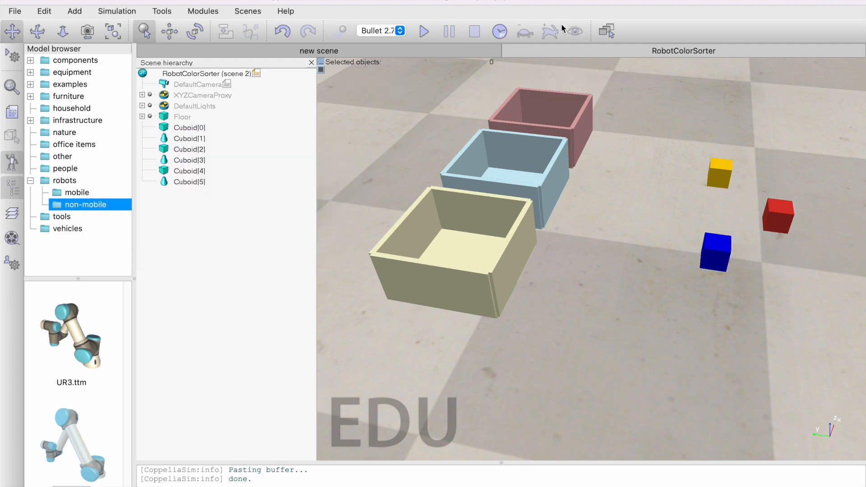